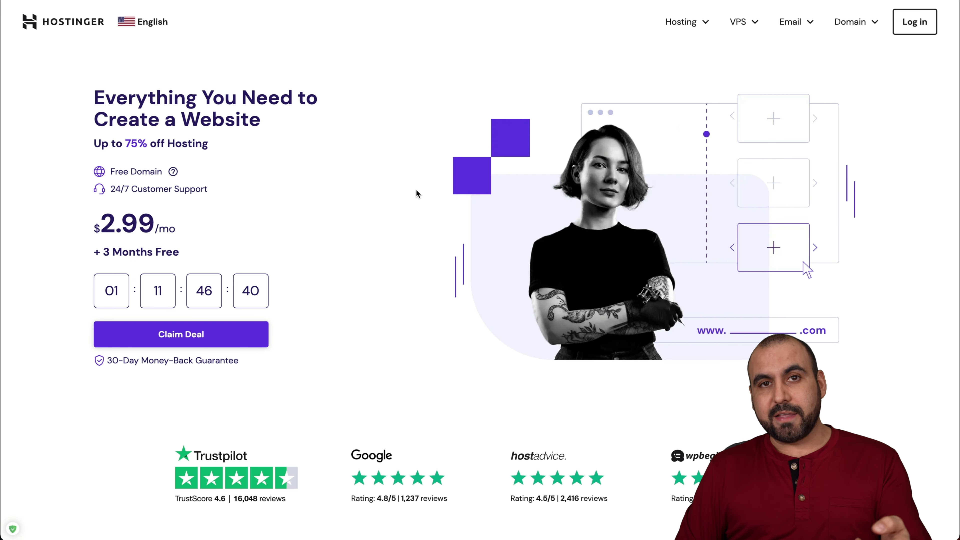
Go to the Titan business email hosting page and expand both plans' full feature lists
click(789, 25)
click(773, 91)
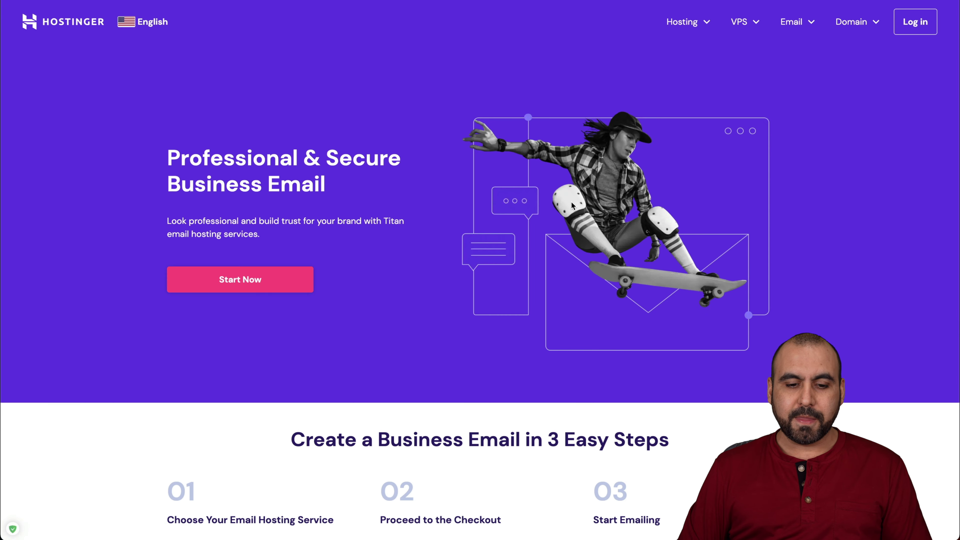
scroll(573, 206, down, 15)
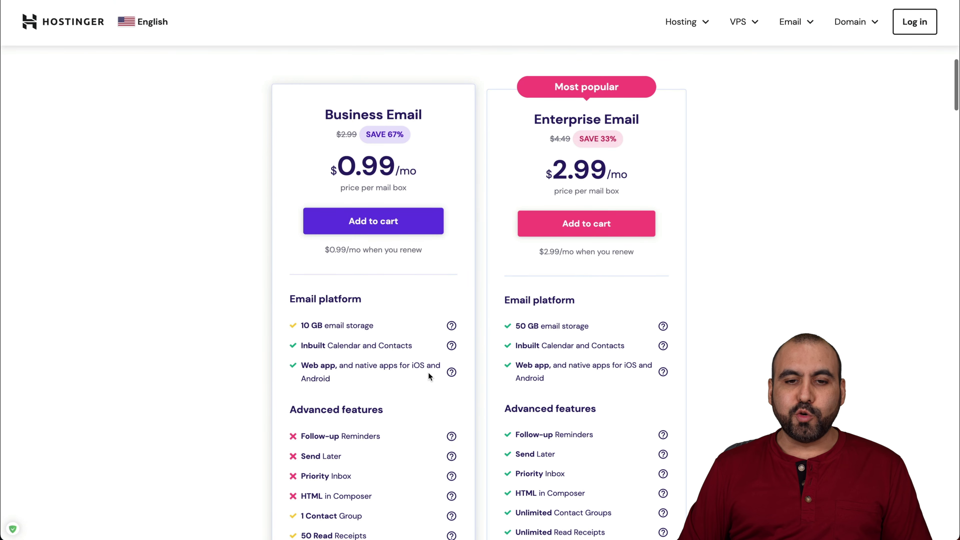
scroll(428, 373, down, 1)
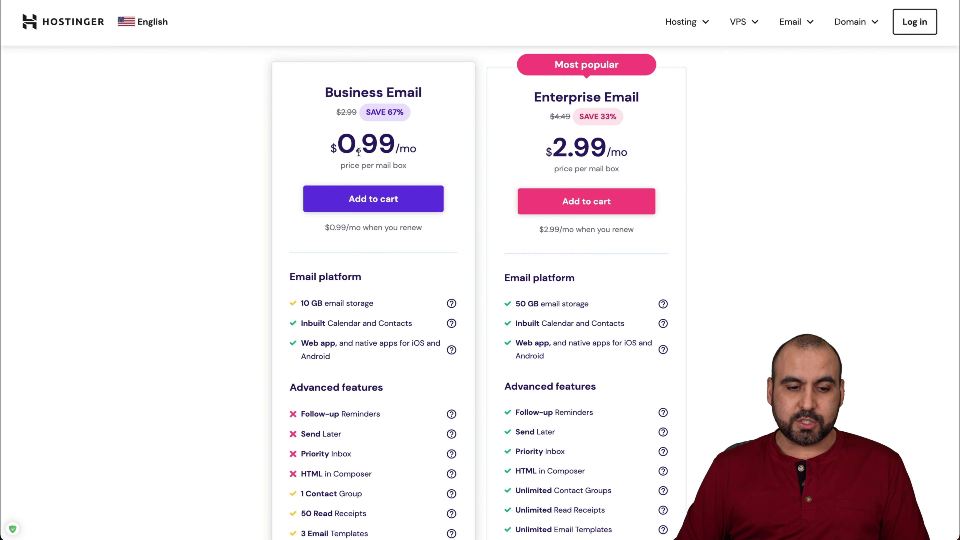
scroll(376, 330, down, 3)
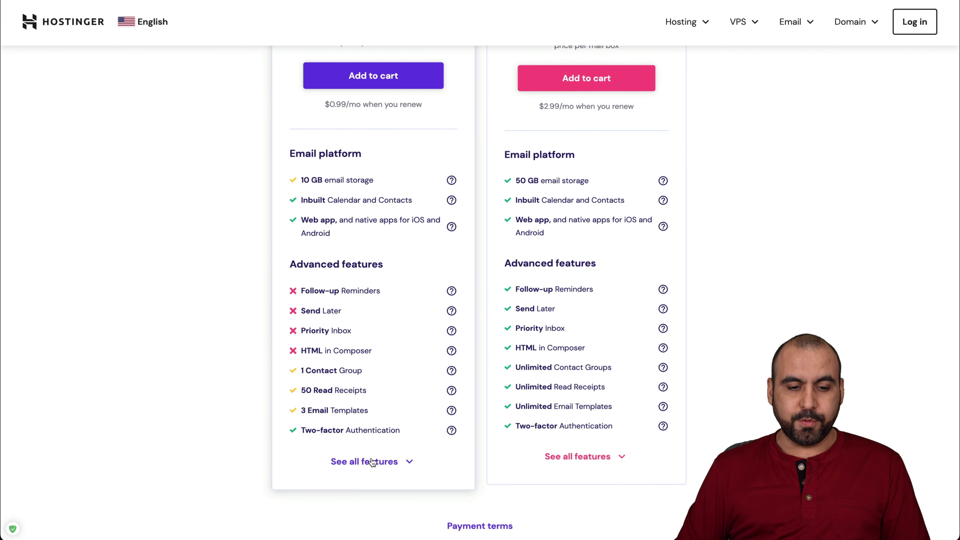
click(374, 461)
scroll(436, 473, down, 8)
scroll(435, 473, up, 14)
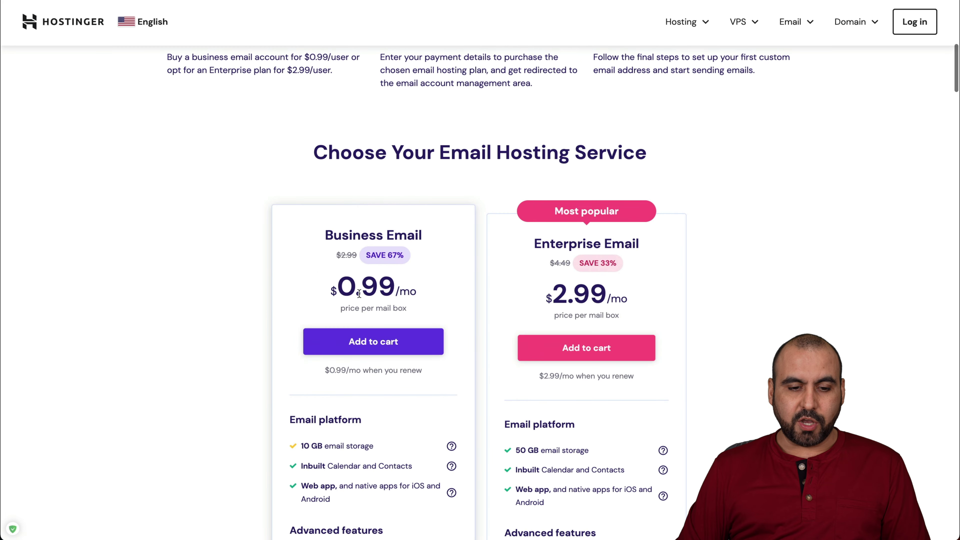
Add the Business Email plan to the cart and review the checkout page
click(433, 337)
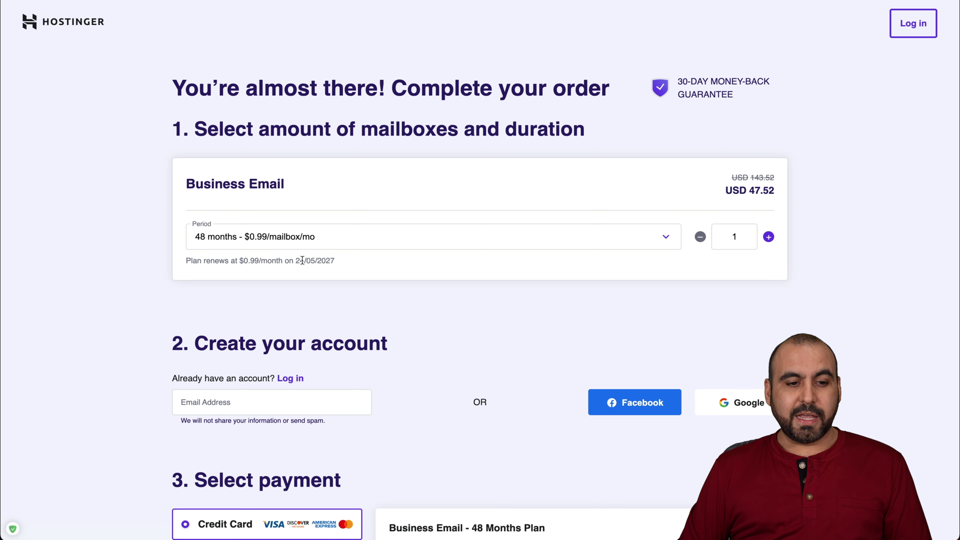
scroll(408, 402, down, 9)
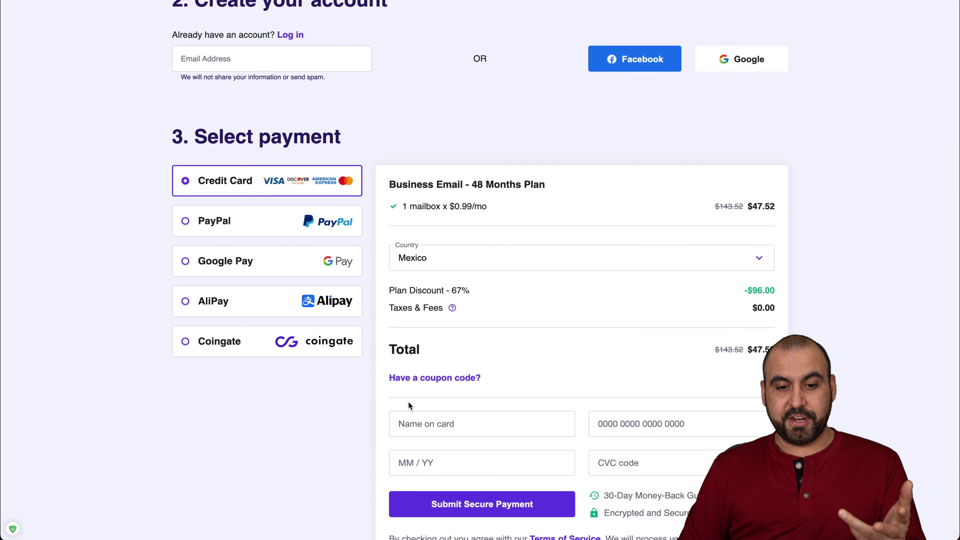
scroll(408, 402, down, 1)
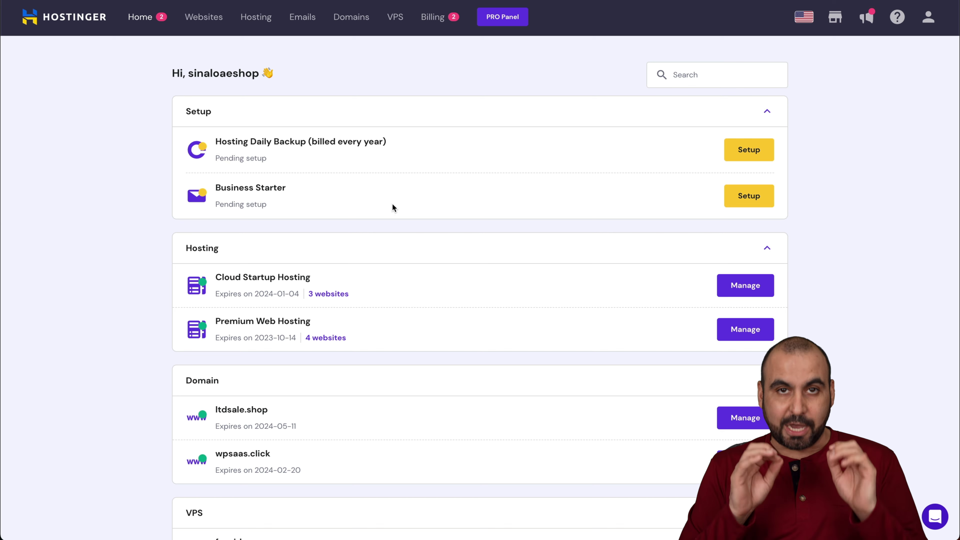
Start the Business Starter setup using the existing domain saastuto.com
click(754, 207)
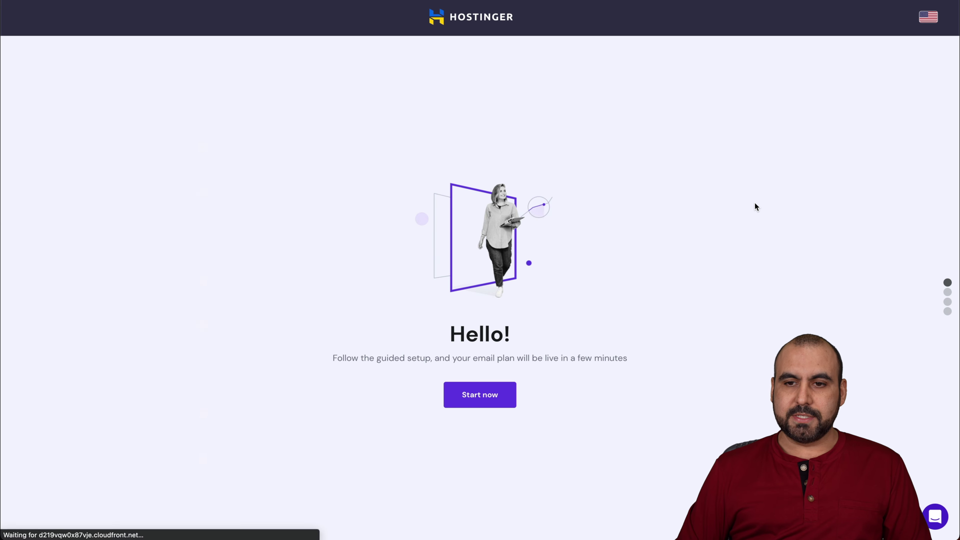
click(480, 393)
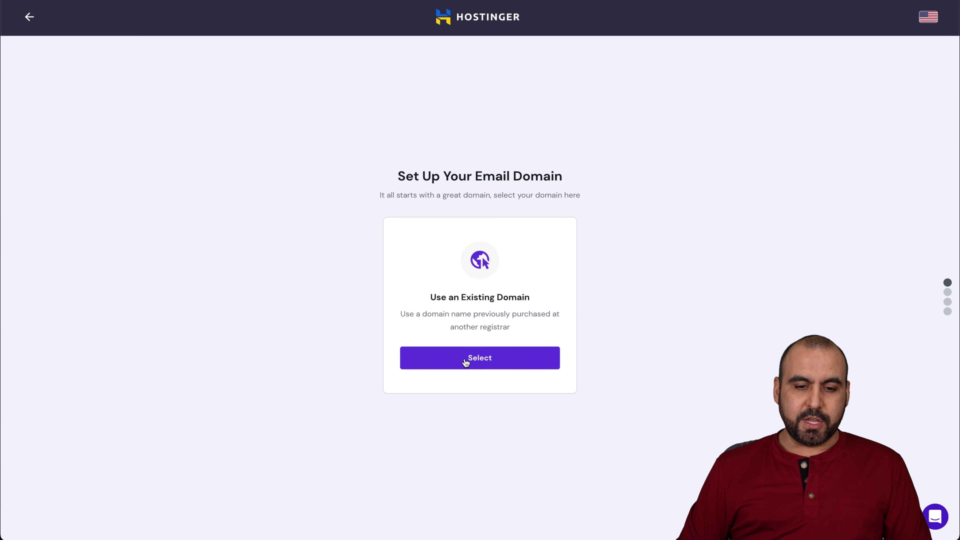
click(464, 359)
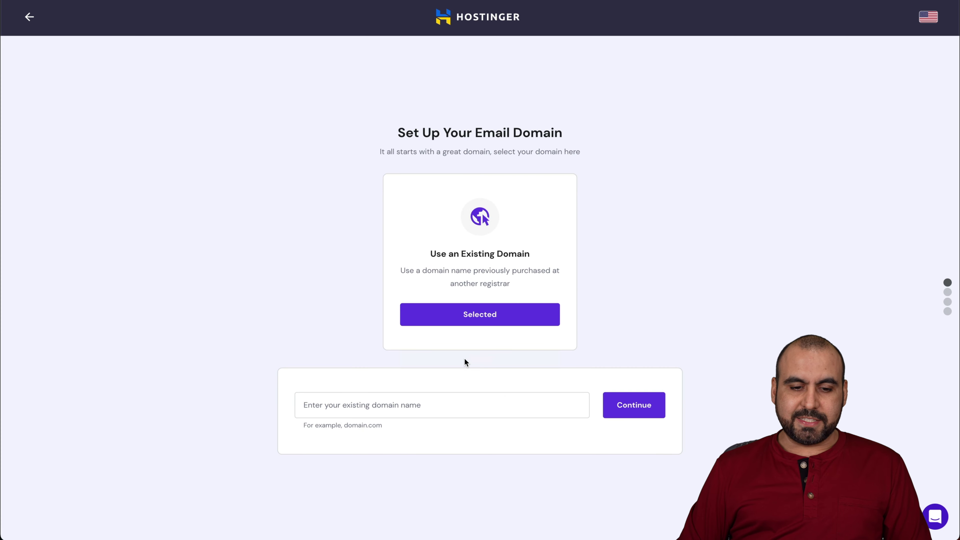
click(429, 396)
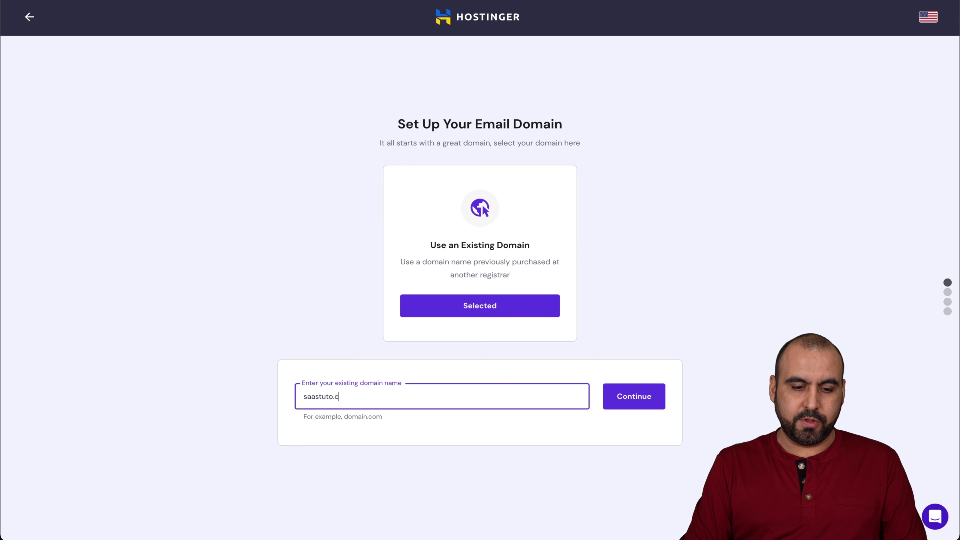
click(635, 396)
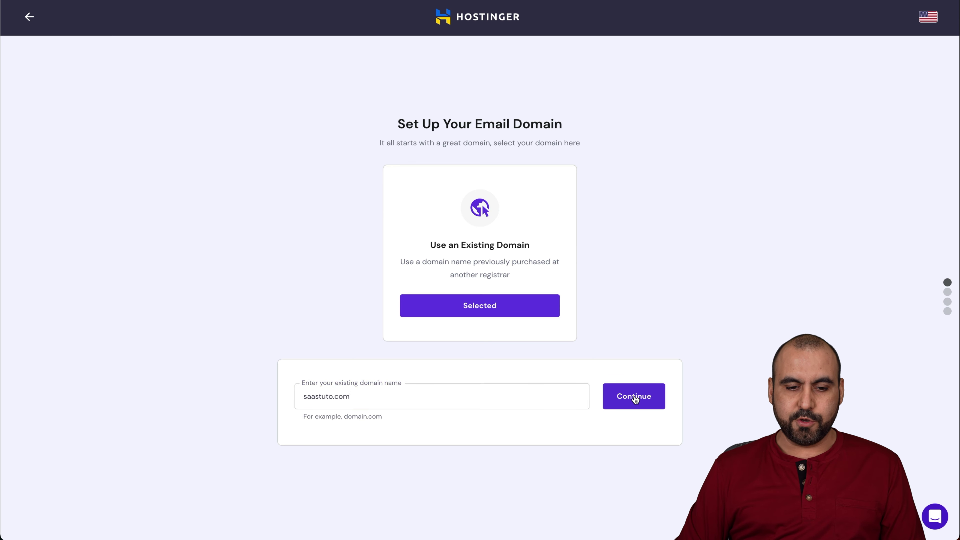
click(454, 272)
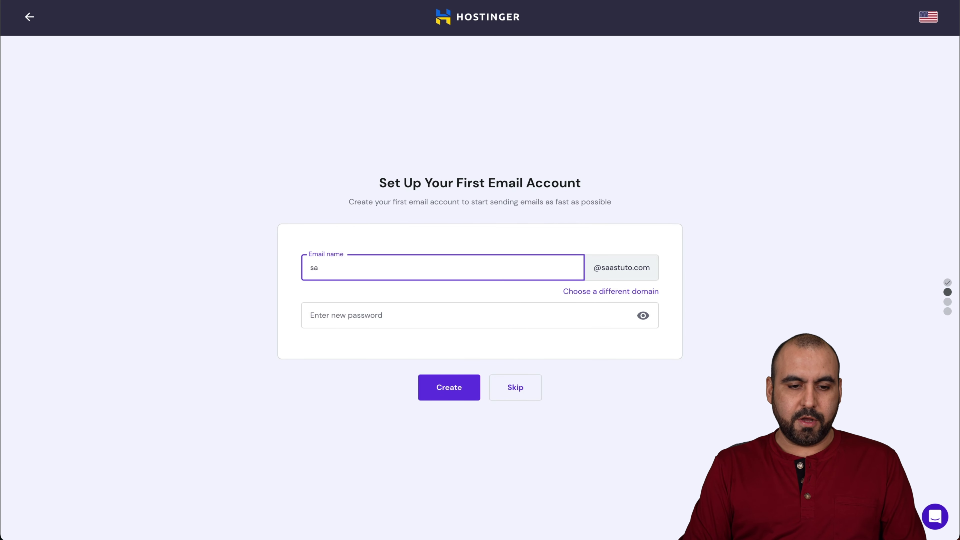
click(451, 309)
right_click(408, 323)
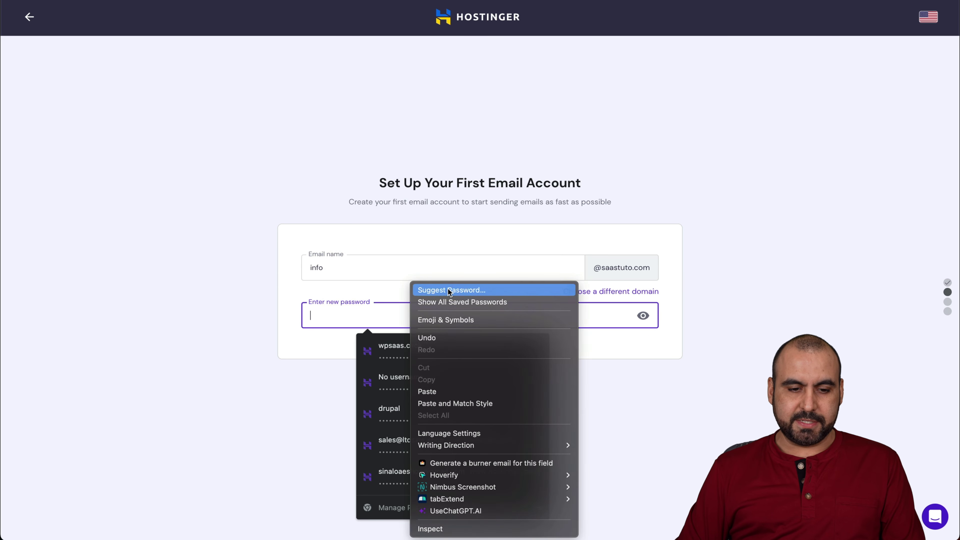
click(365, 313)
key(ctrl+v)
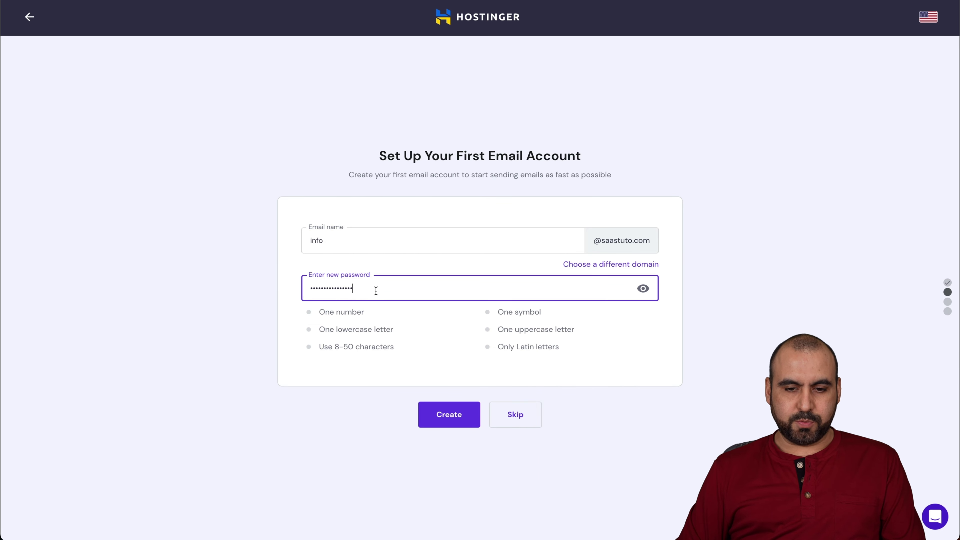
click(473, 336)
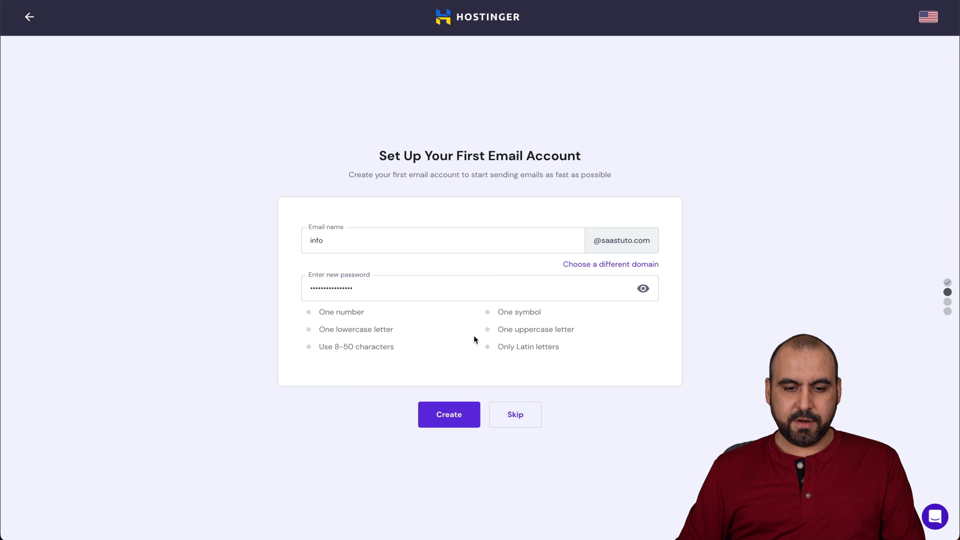
click(459, 414)
scroll(458, 412, down, 5)
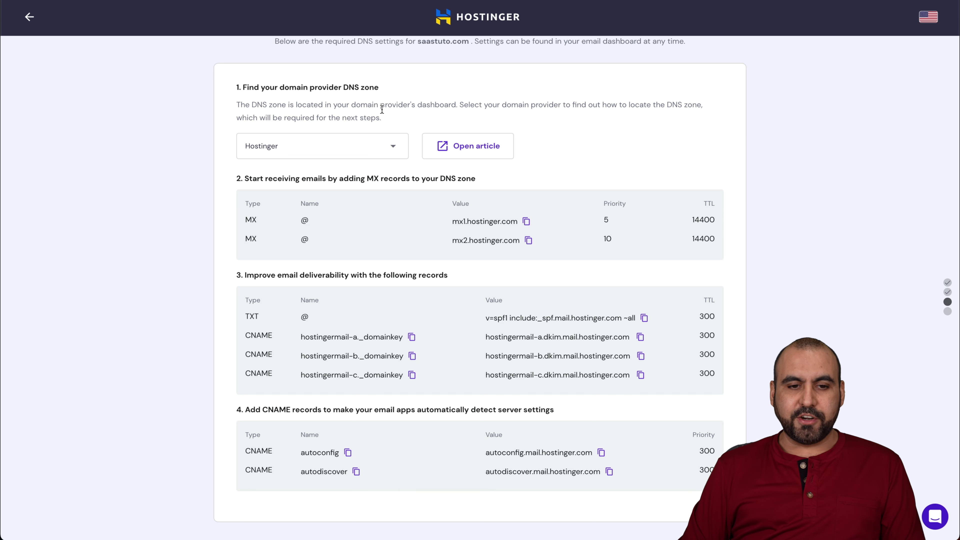
click(388, 149)
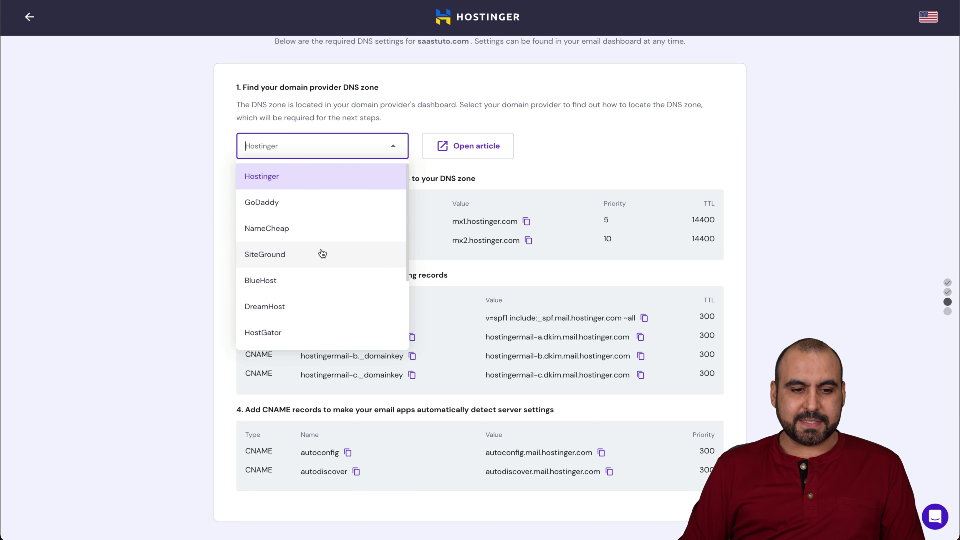
scroll(313, 280, down, 3)
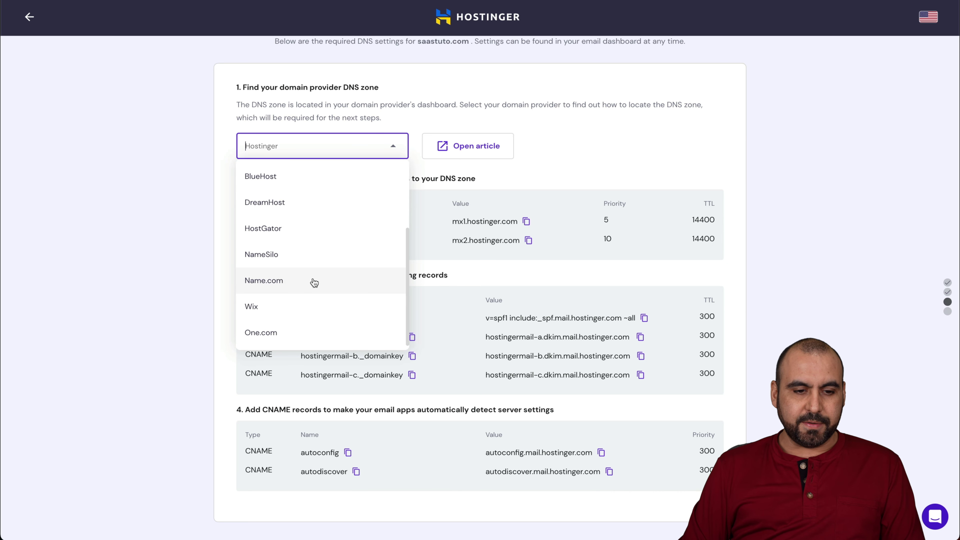
scroll(314, 282, up, 3)
scroll(313, 282, down, 3)
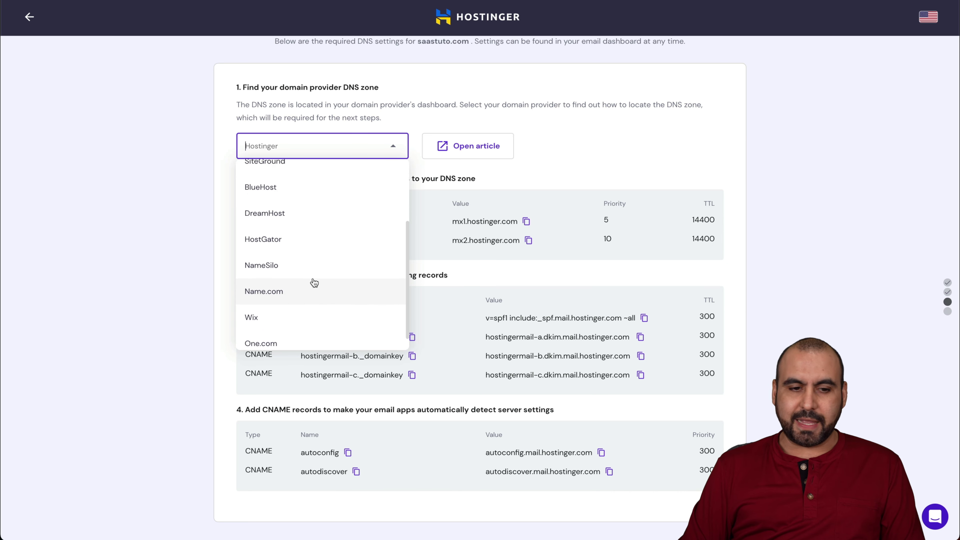
click(599, 141)
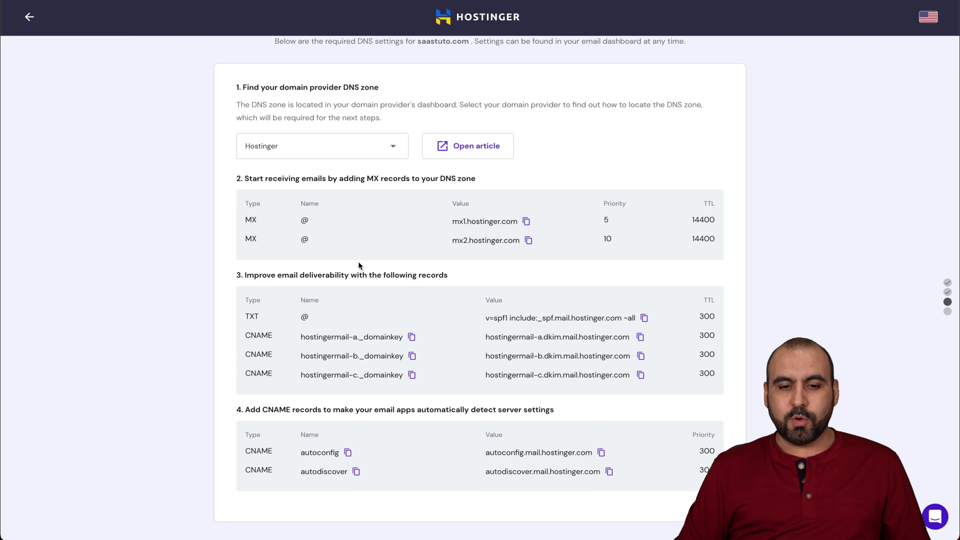
drag(244, 177, 464, 173)
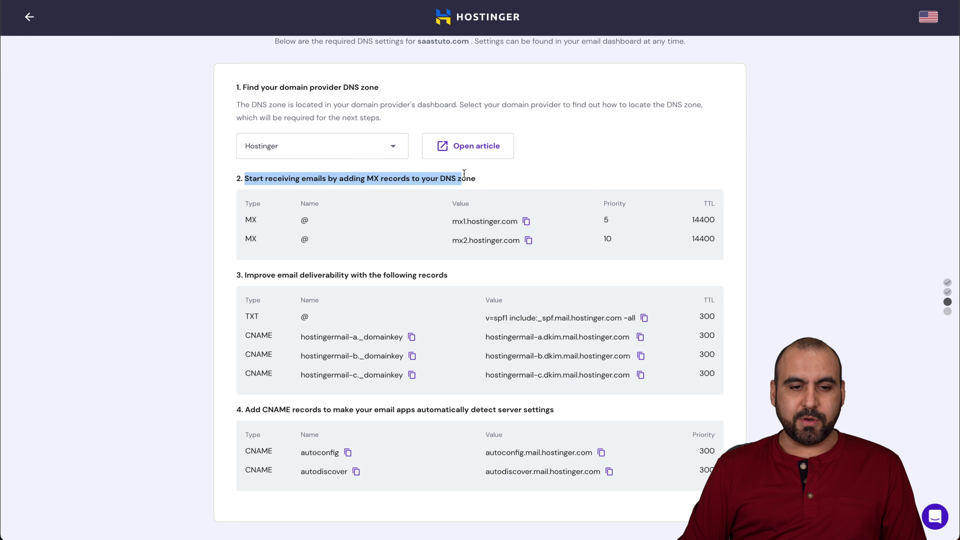
click(483, 174)
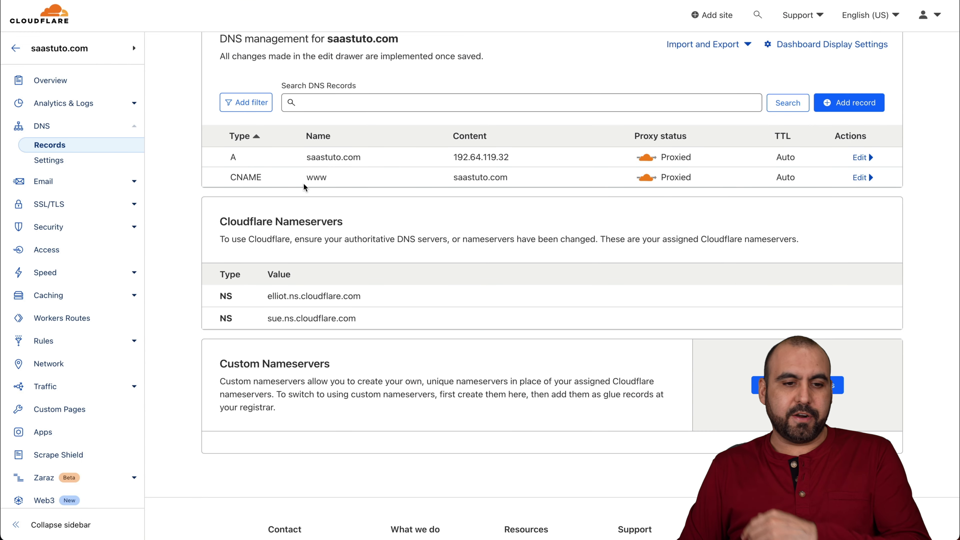
Add an MX record for @ pointing to mx1.hostinger.com with priority 5
scroll(387, 227, up, 2)
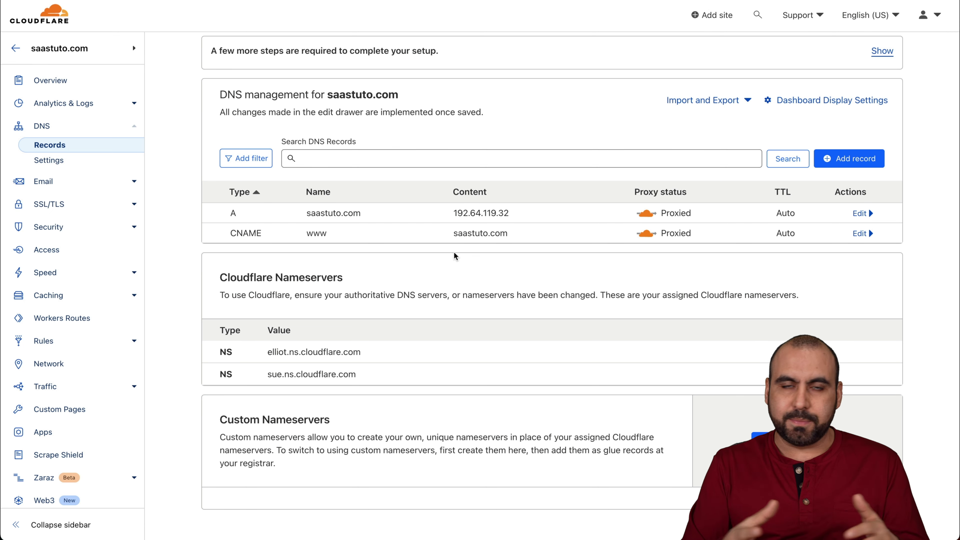
click(843, 158)
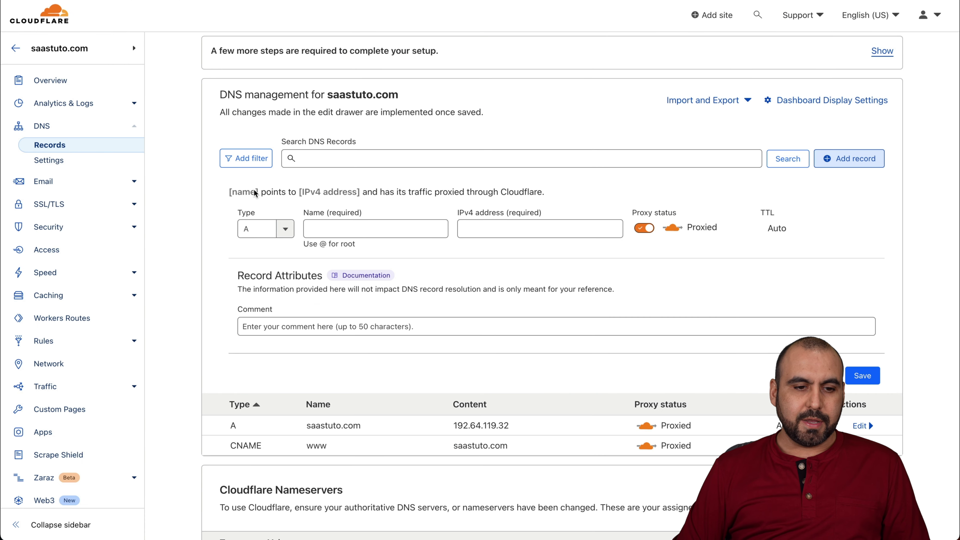
click(264, 228)
text(mx)
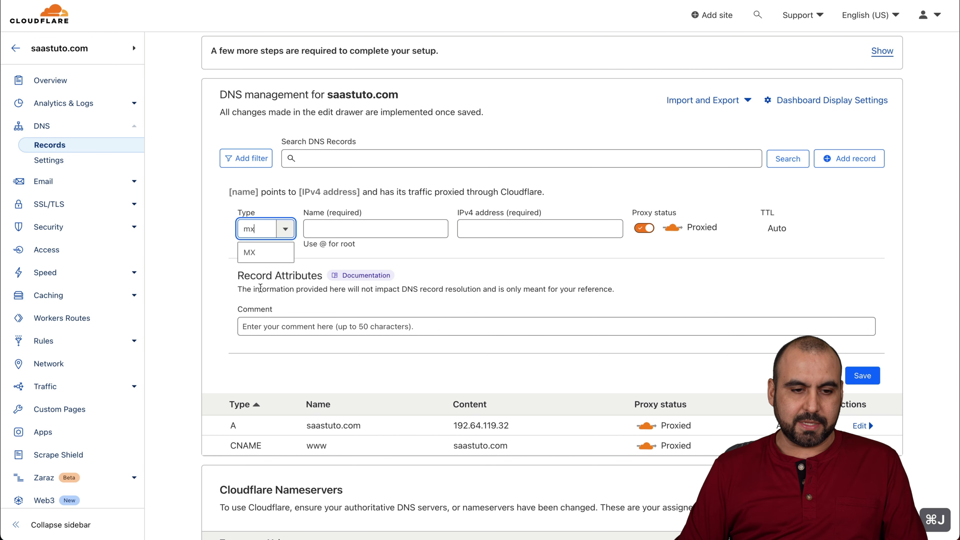
click(259, 257)
click(343, 234)
text(@)
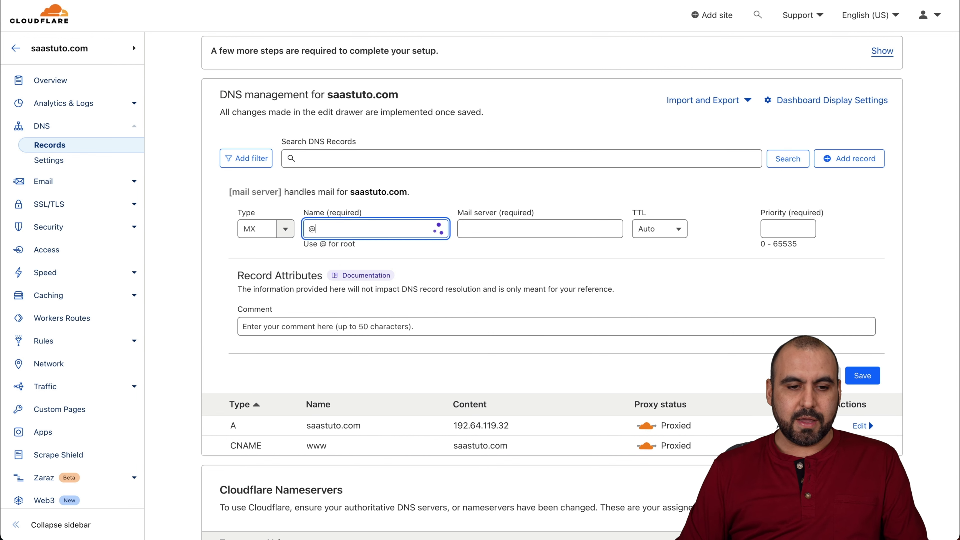
click(482, 226)
click(709, 2)
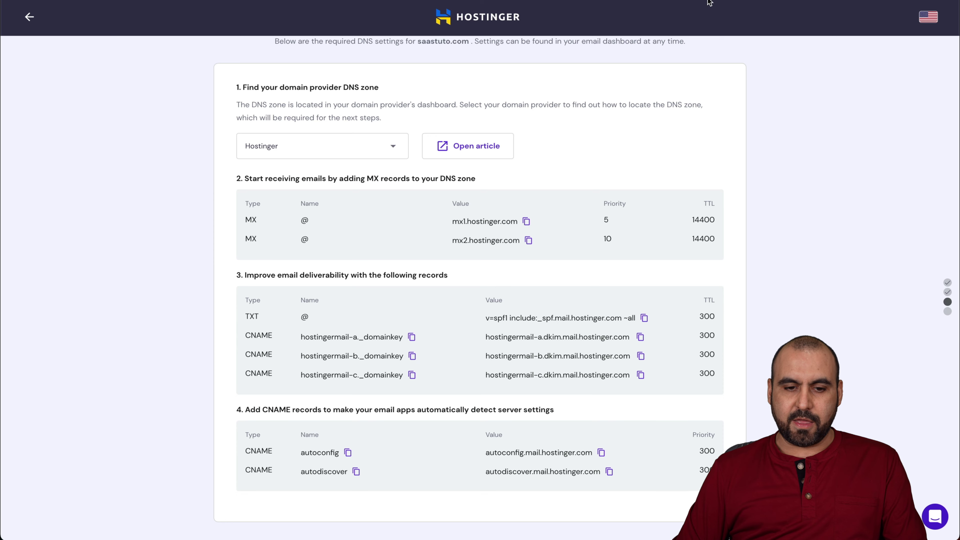
click(526, 221)
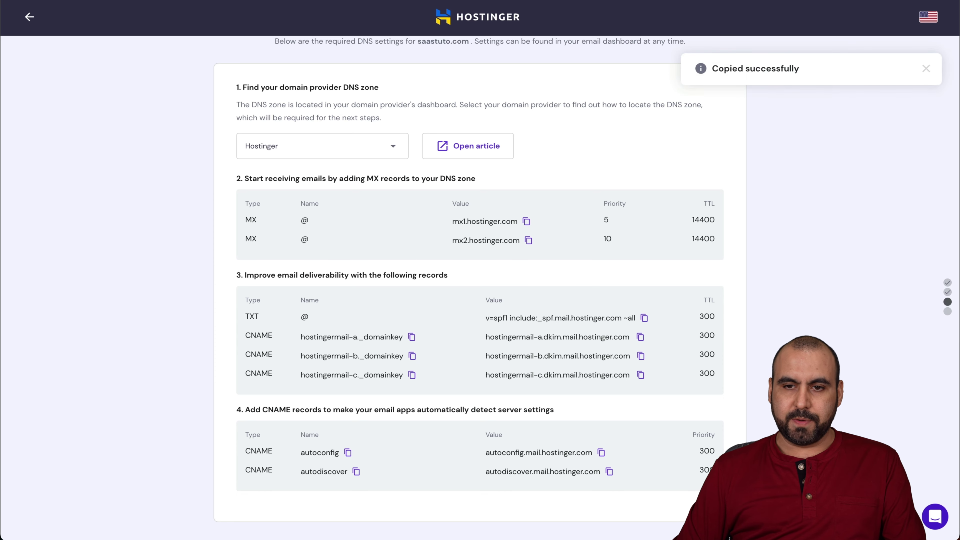
key(ctrl+Tab)
key(super+v)
click(654, 229)
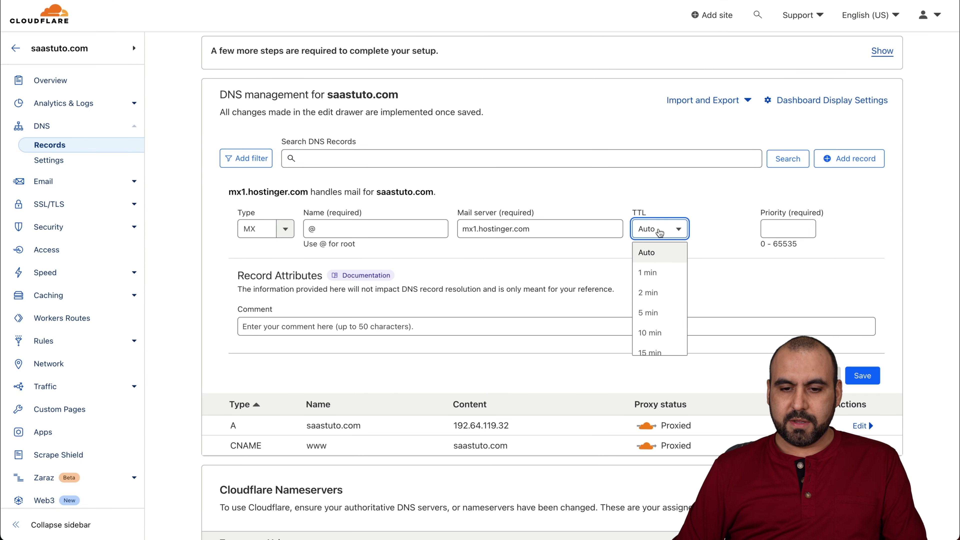
click(778, 229)
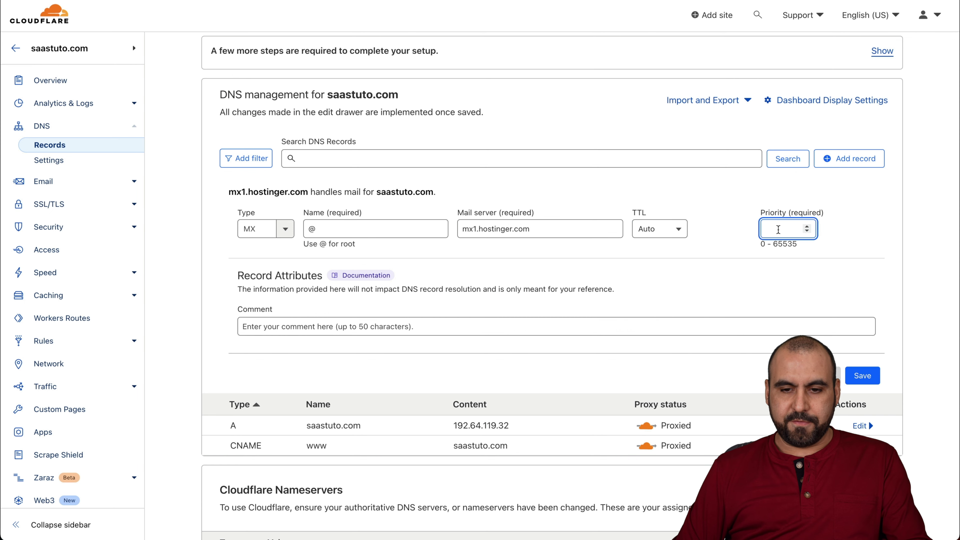
text(5)
click(862, 369)
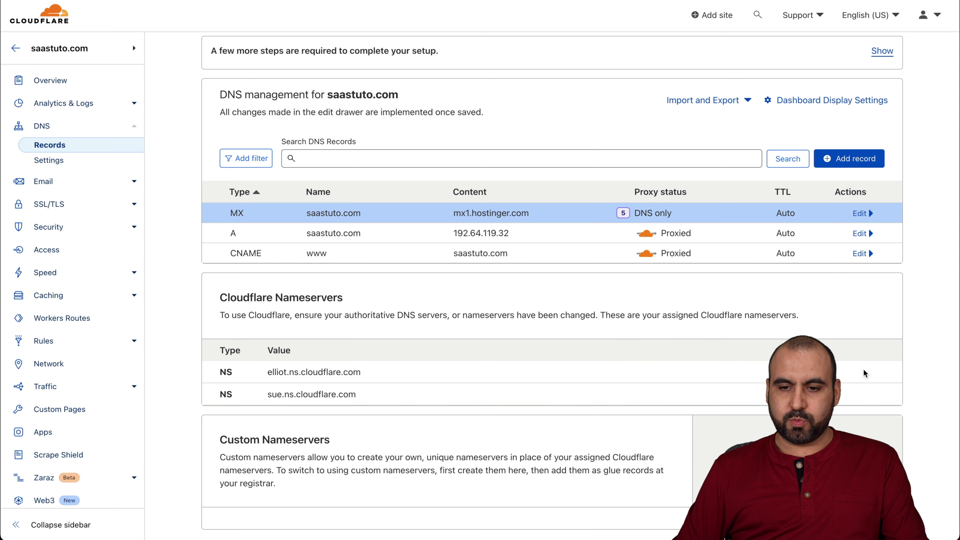
Add a second MX record for @ pointing to mx2.hostinger.com with priority 10
click(852, 155)
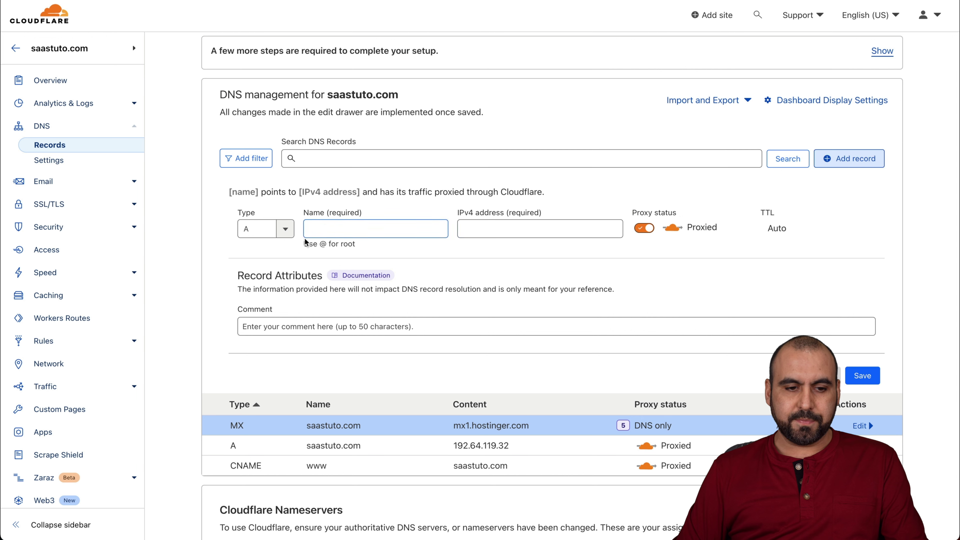
click(286, 229)
text(mx)
click(291, 252)
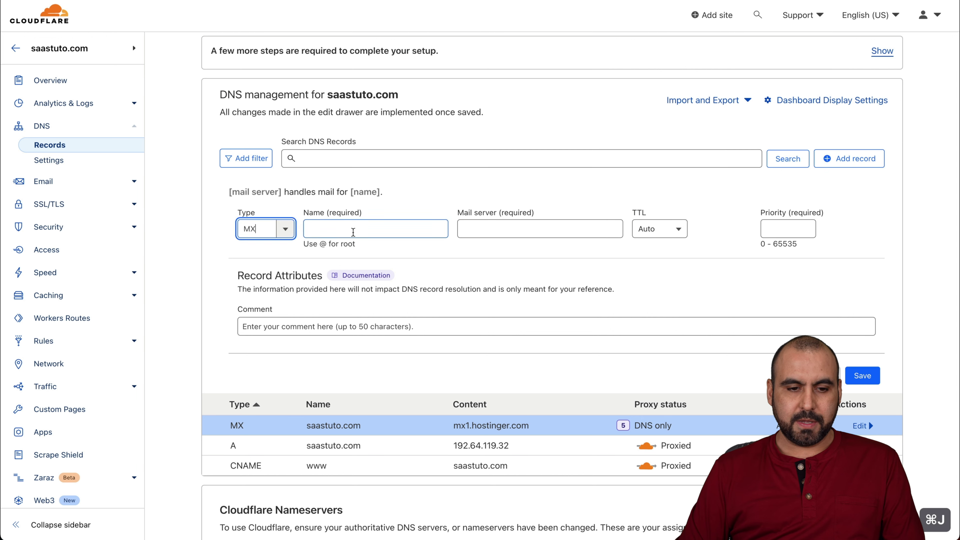
key(Tab)
text(@)
key(Tab)
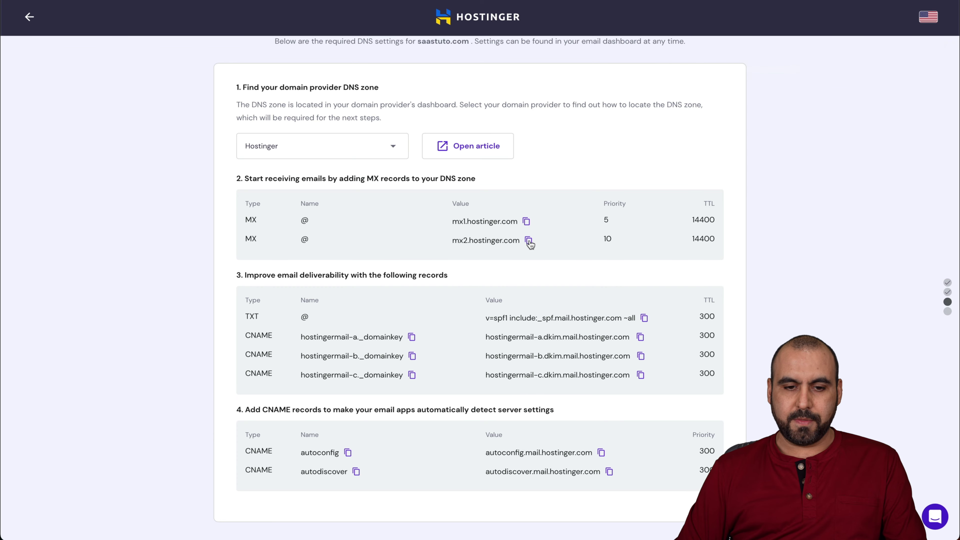
click(528, 241)
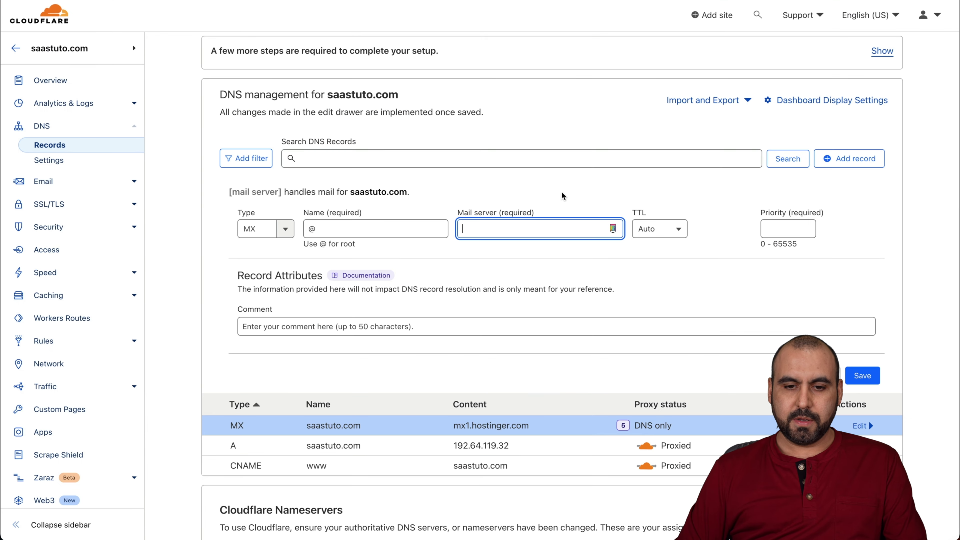
key(super+v)
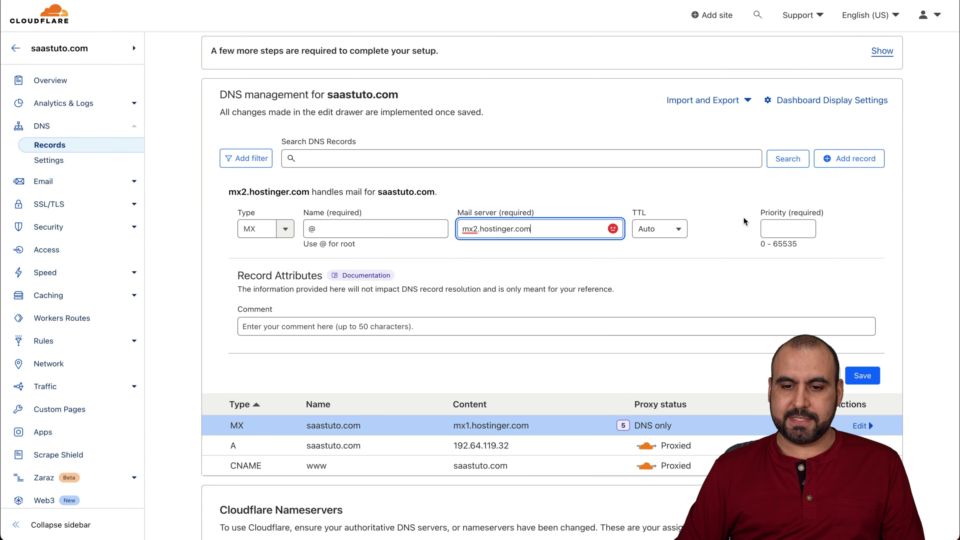
click(792, 222)
click(875, 375)
click(864, 161)
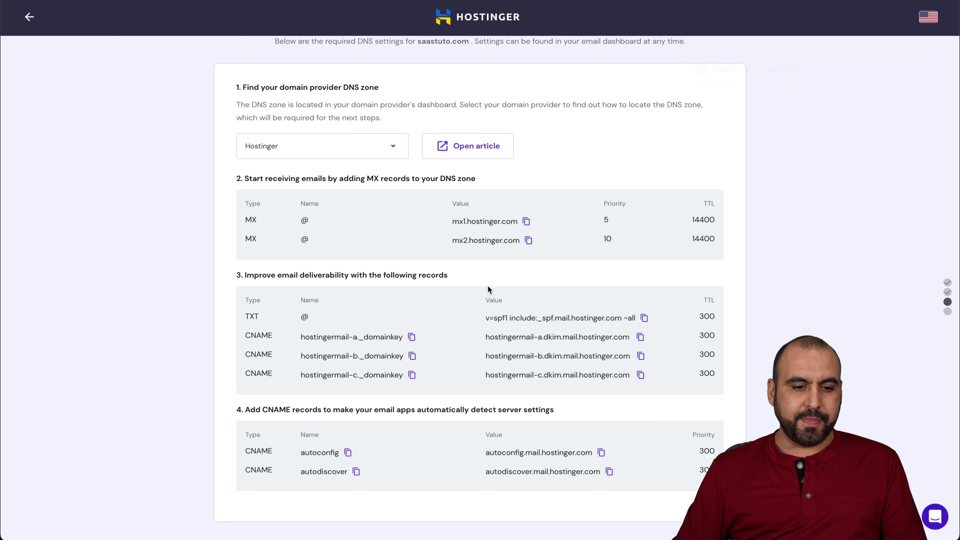
Add a TXT record for @ containing Hostinger's SPF value
scroll(487, 285, down, 1)
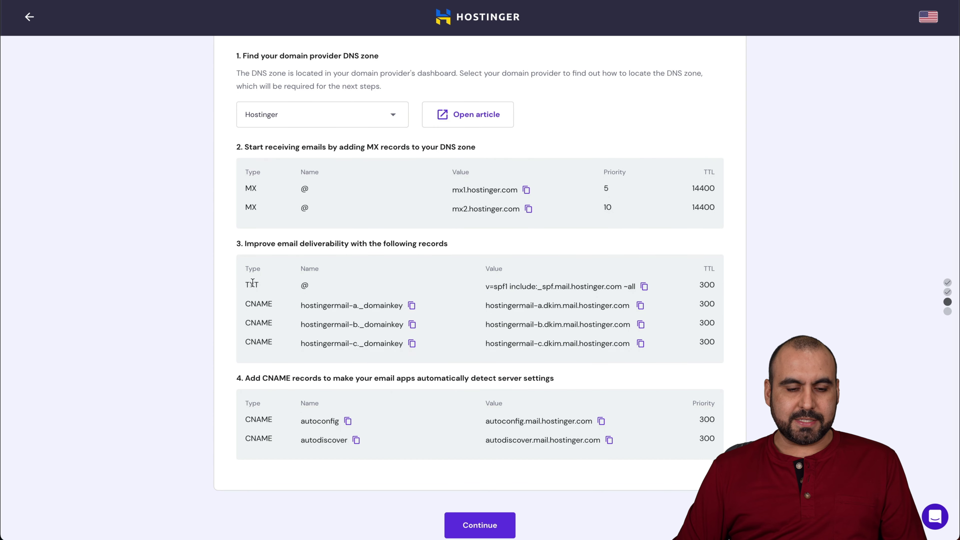
click(643, 287)
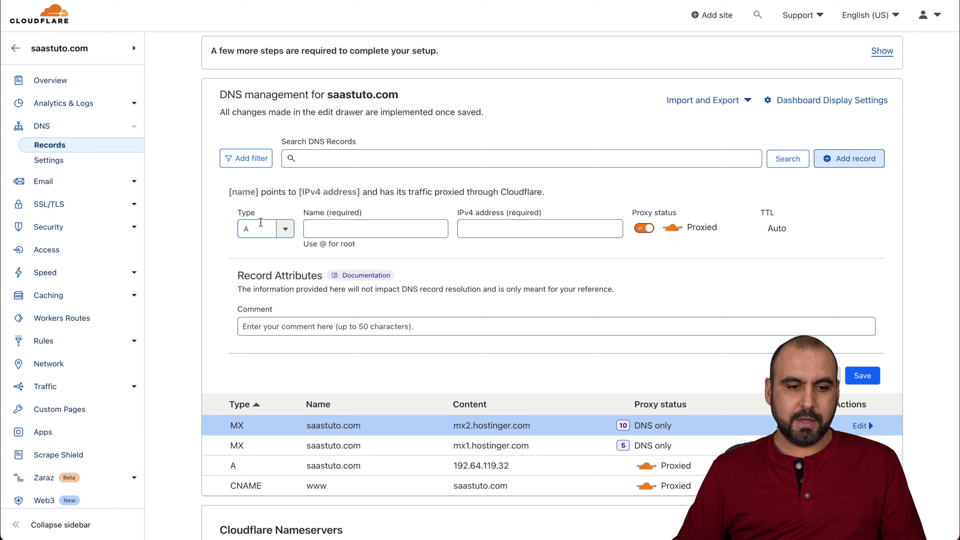
click(261, 227)
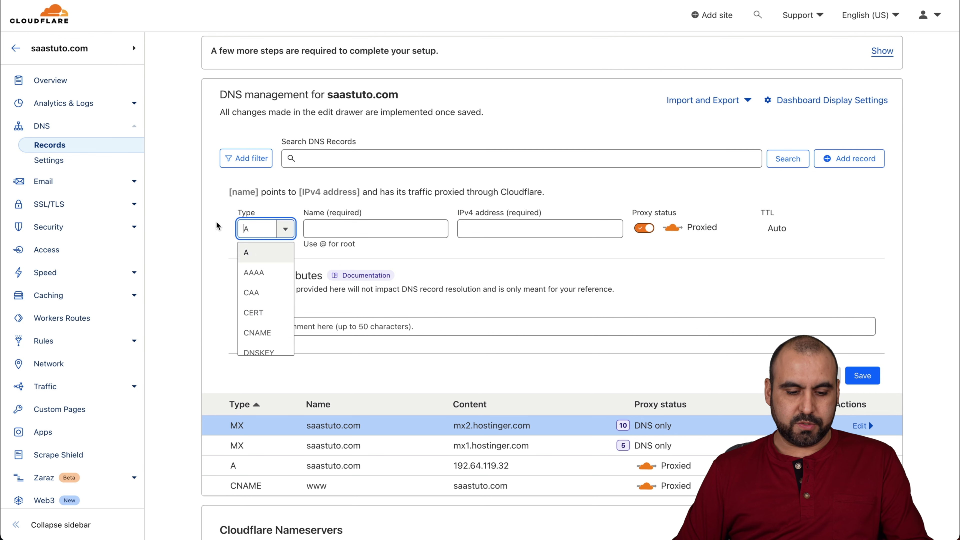
text(tx)
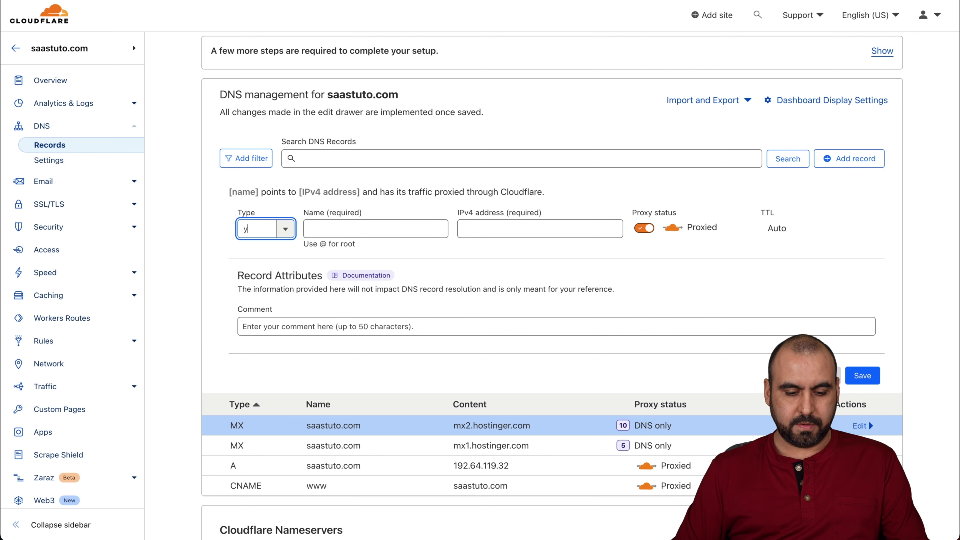
key(BackSpace)
text(tx)
key(Return)
click(336, 229)
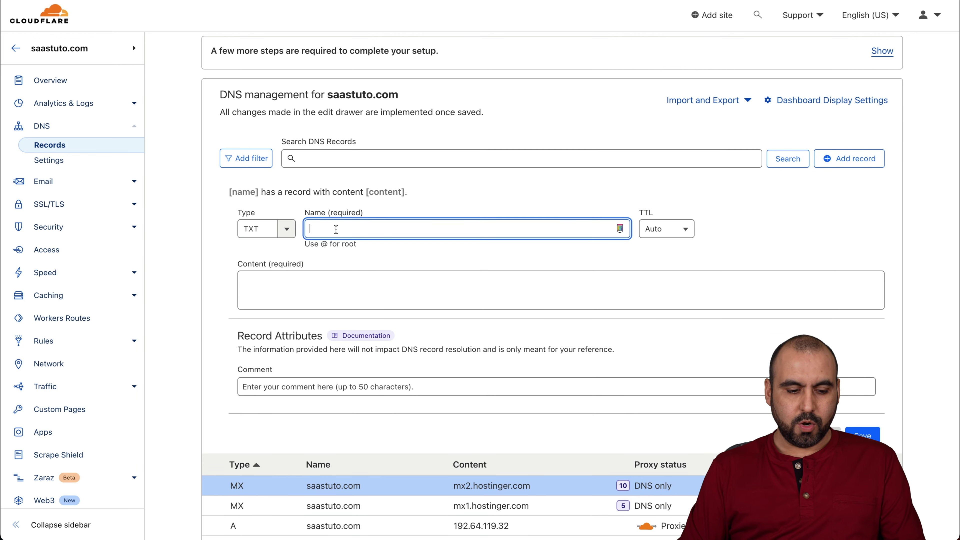
text(@)
click(349, 280)
key(ctrl+v)
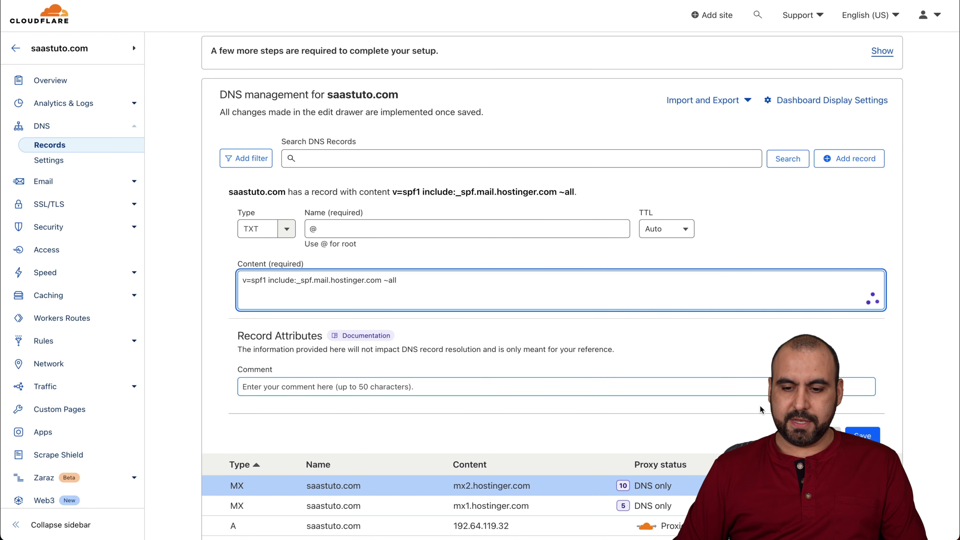
click(863, 435)
Add the hostingermail-a._domainkey CNAME record with Hostinger's DKIM target
key(ctrl+Tab)
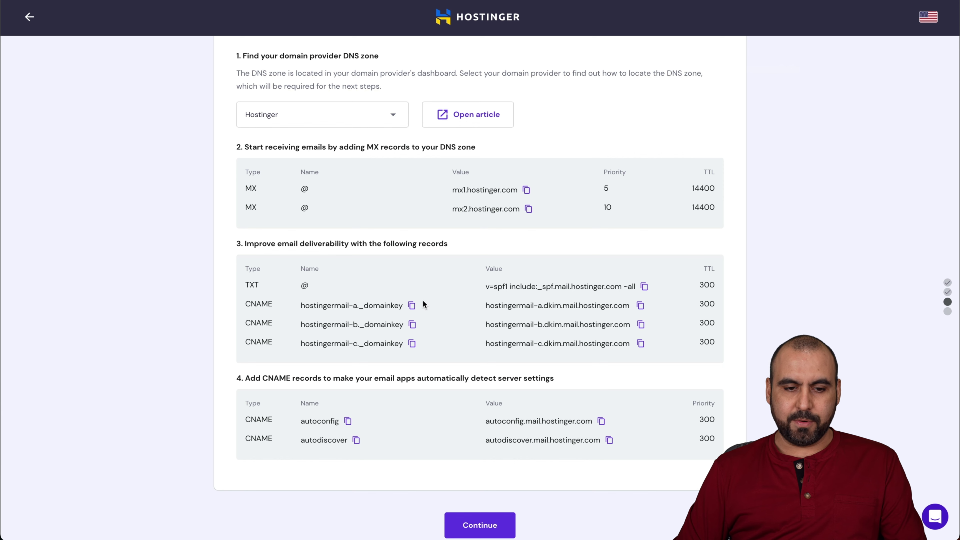
click(411, 306)
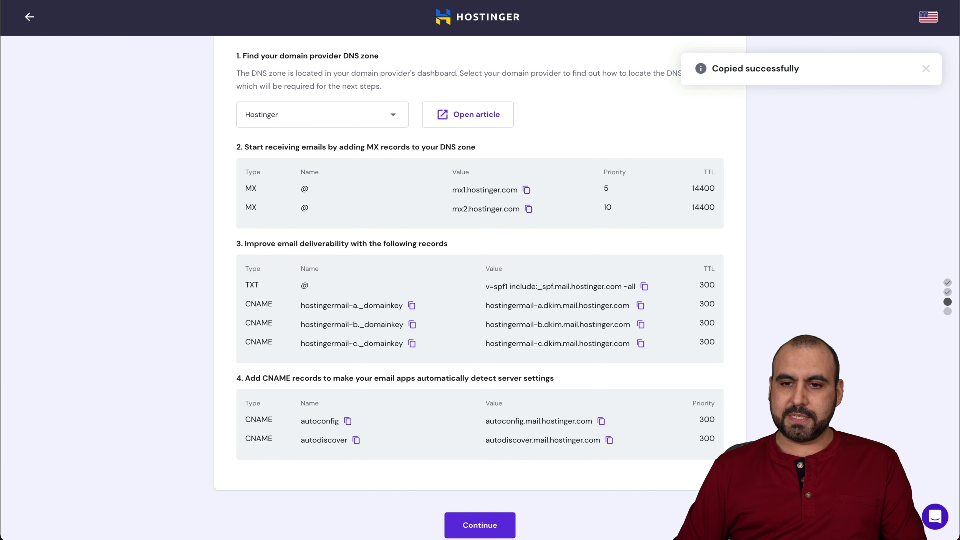
key(ctrl+shift+Tab)
click(844, 160)
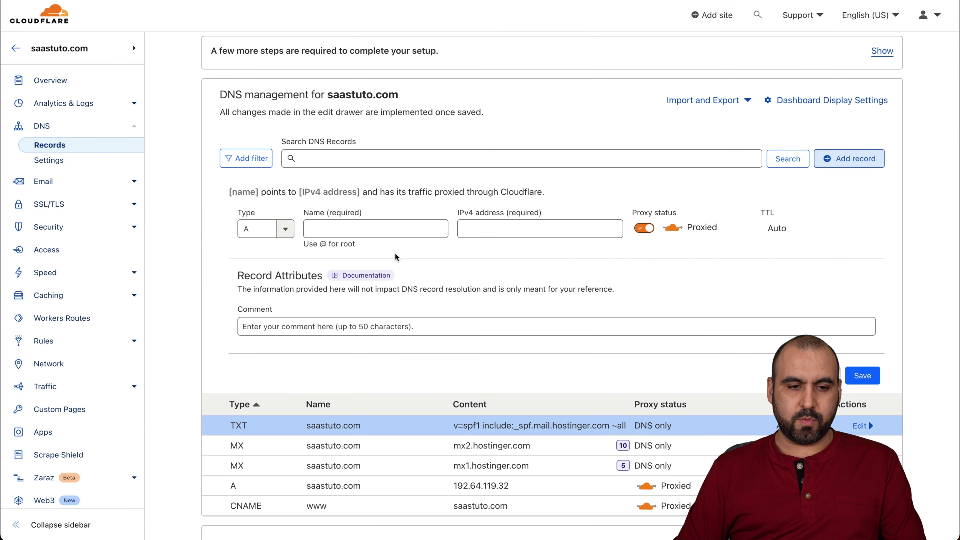
click(261, 228)
text(cnam)
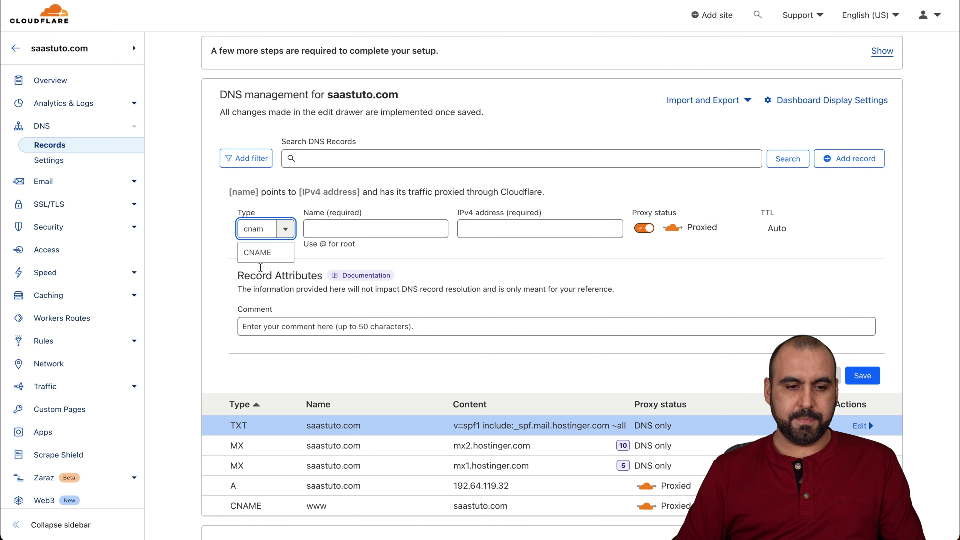
click(260, 252)
key(Tab)
key(ctrl+v)
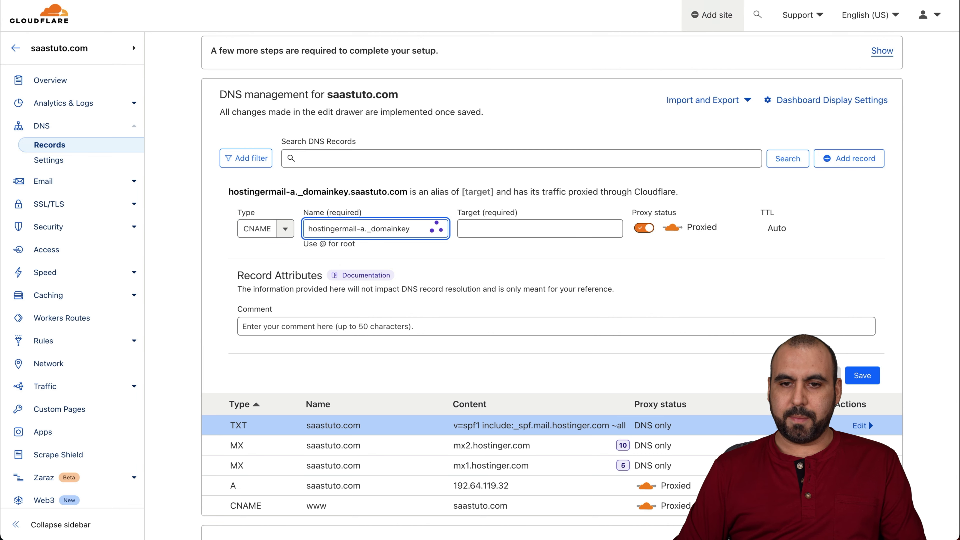
key(ctrl+Tab)
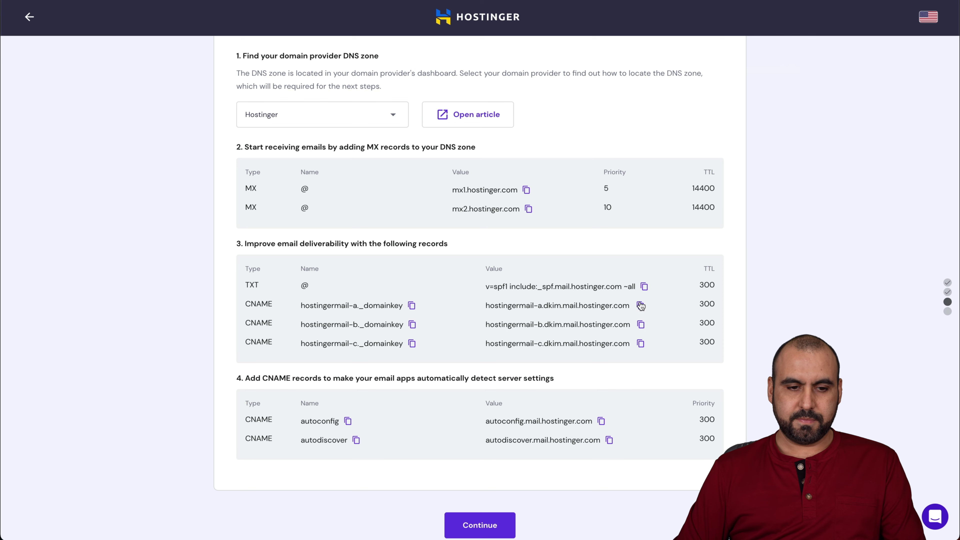
click(641, 306)
key(ctrl+Tab)
key(Tab)
key(ctrl+v)
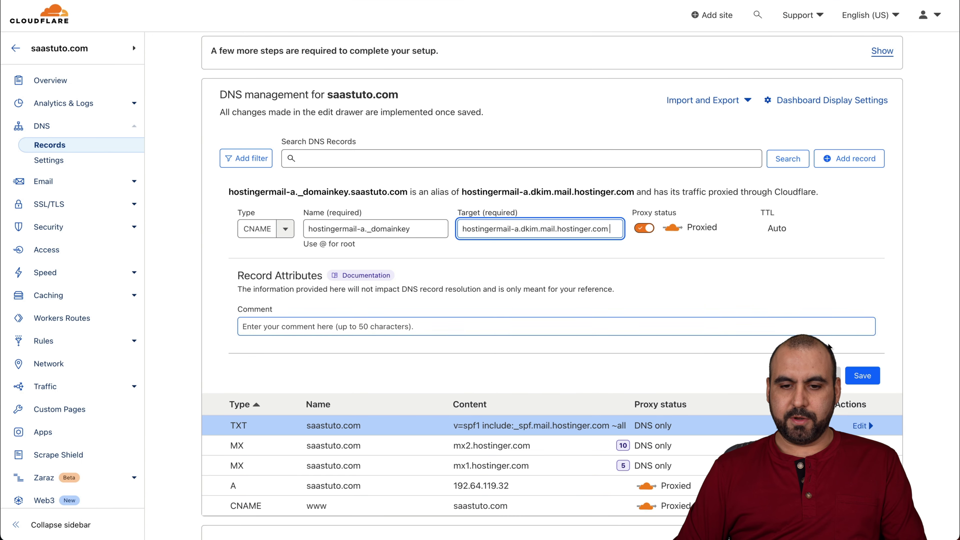
click(862, 376)
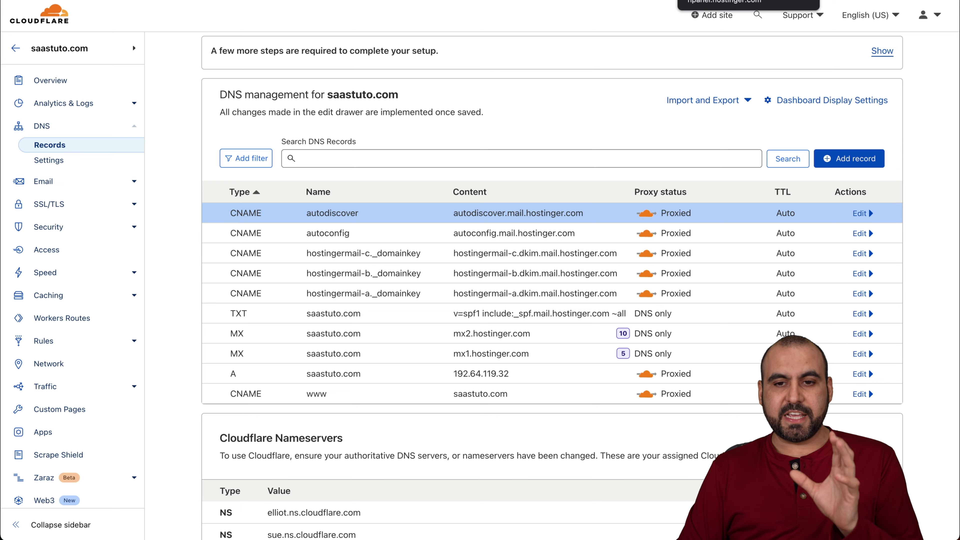
Check the autodiscover CNAME in Cloudflare, then continue Hostinger's setup to the review page
click(748, 1)
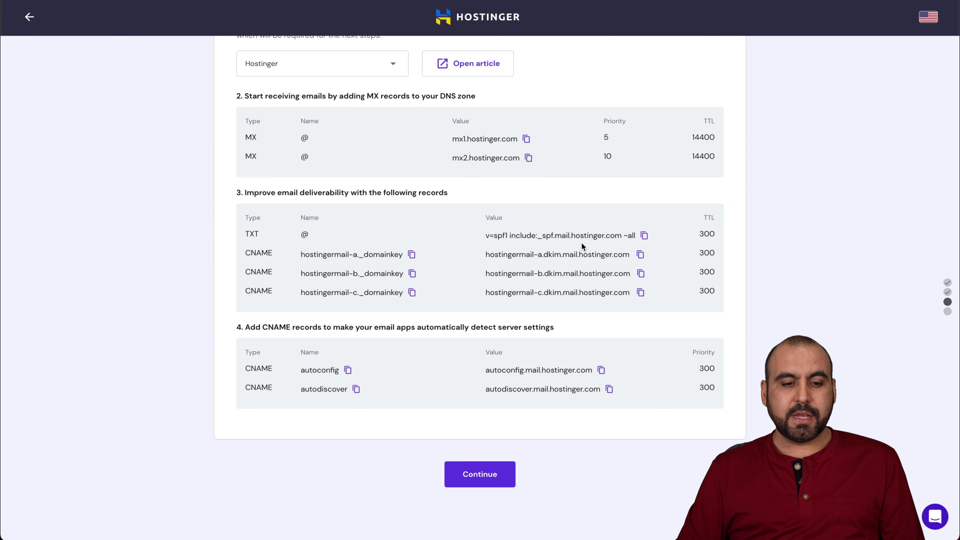
click(821, 3)
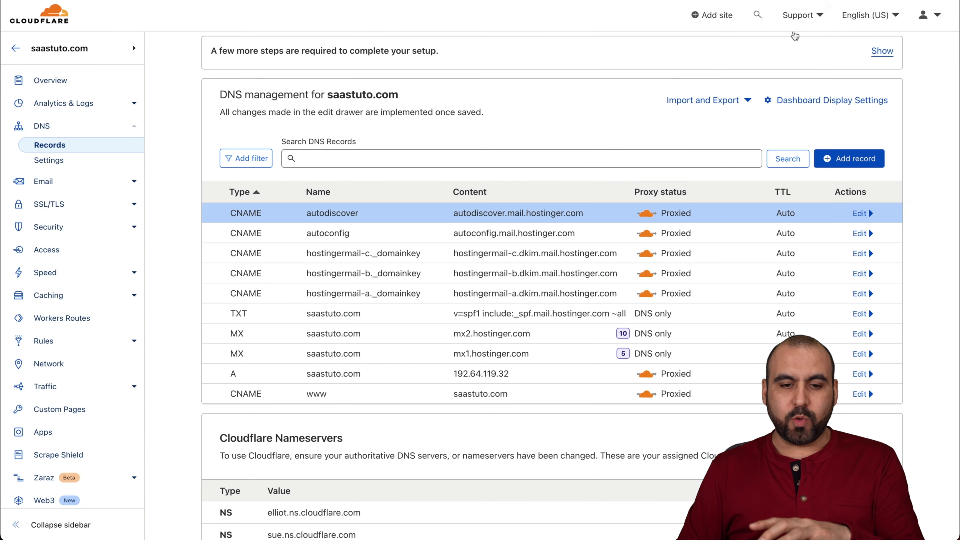
click(858, 213)
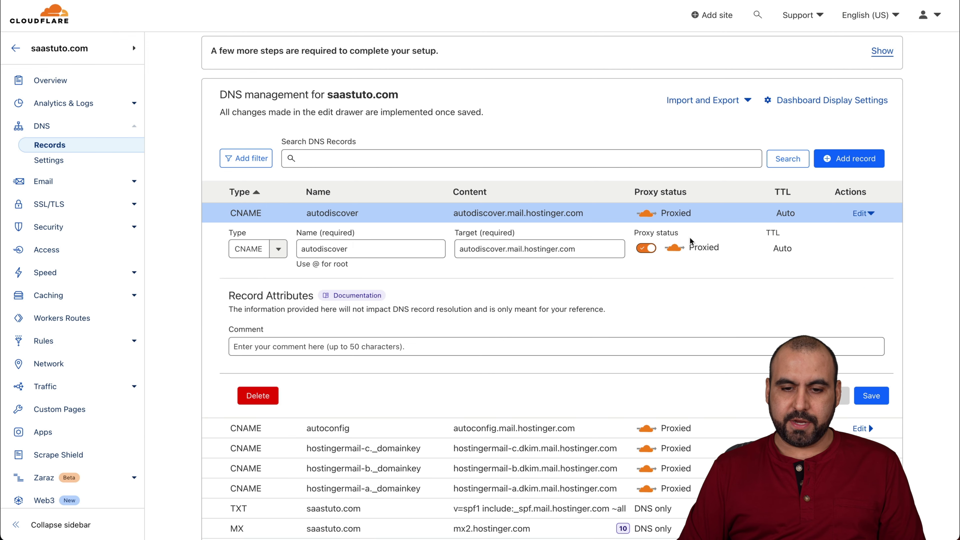
click(856, 213)
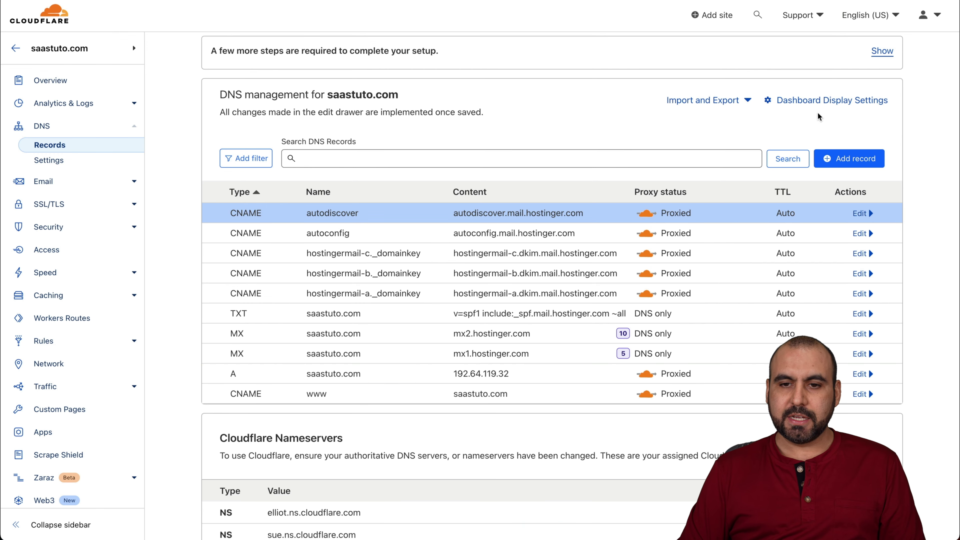
click(748, 1)
click(491, 475)
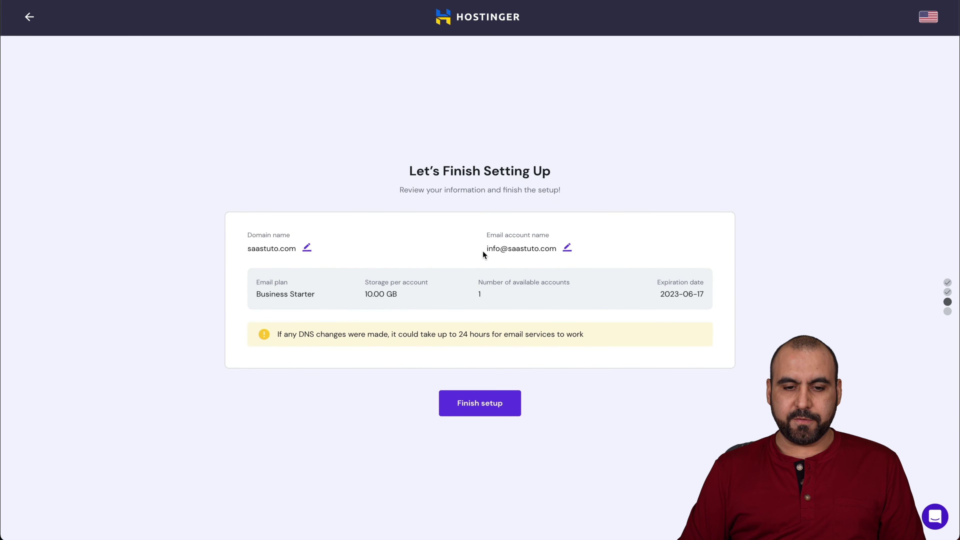
Finish the saastuto.com email setup and review the device-setup app list, keeping Apple Mail
click(491, 407)
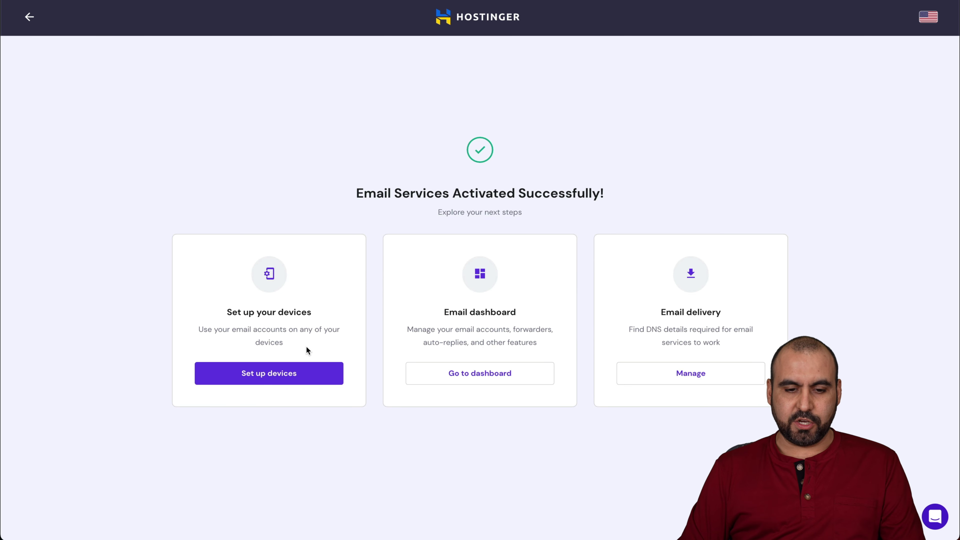
click(306, 372)
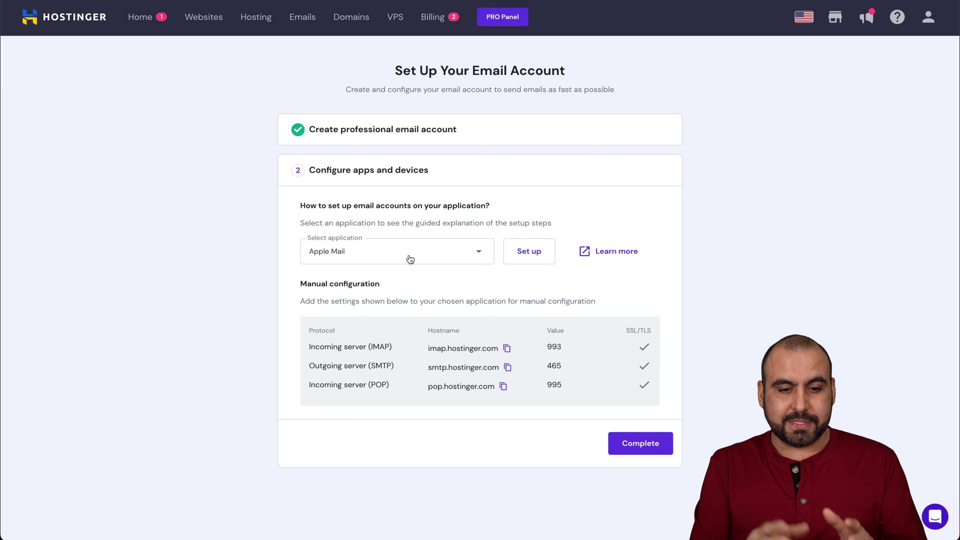
click(366, 253)
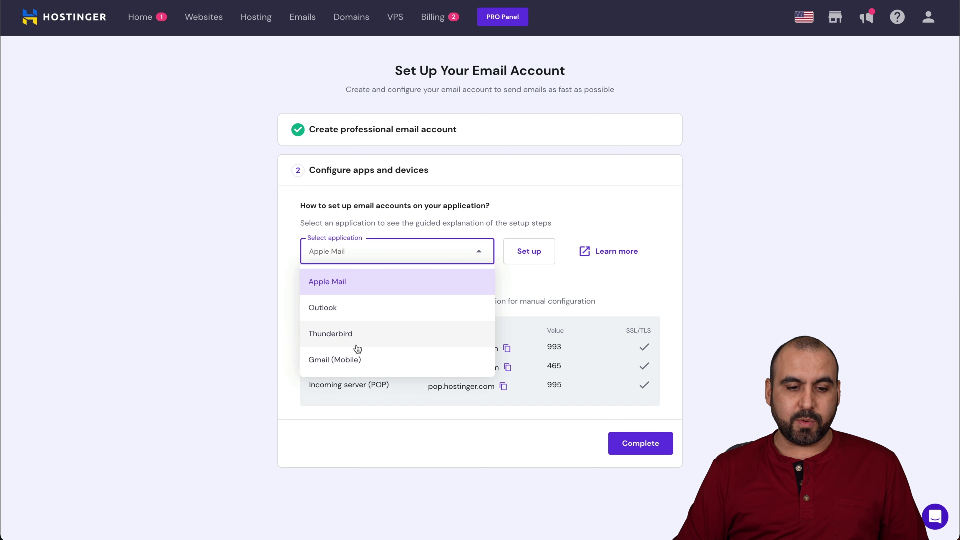
click(563, 280)
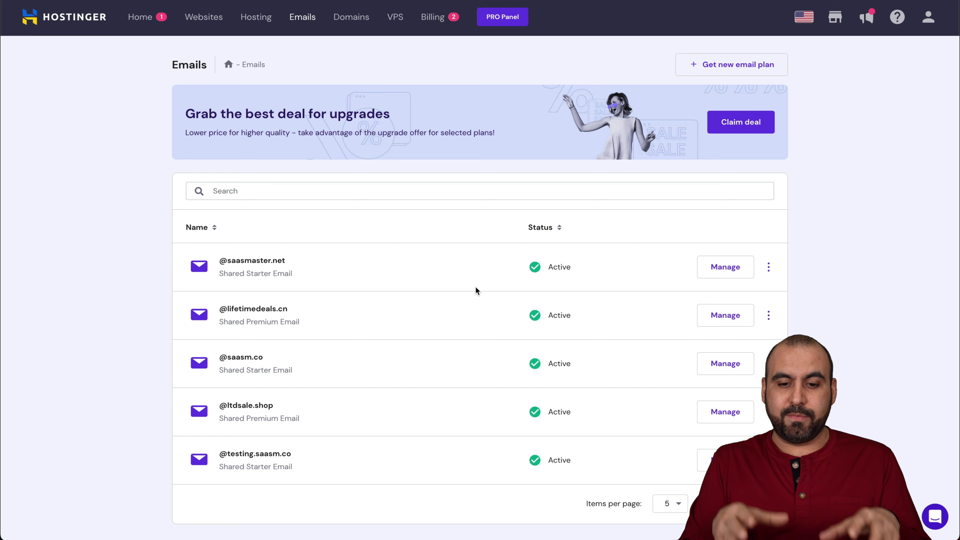
Go to page 2 of email domains and manage the saastuto.com plan to reach webmail
scroll(493, 401, down, 1)
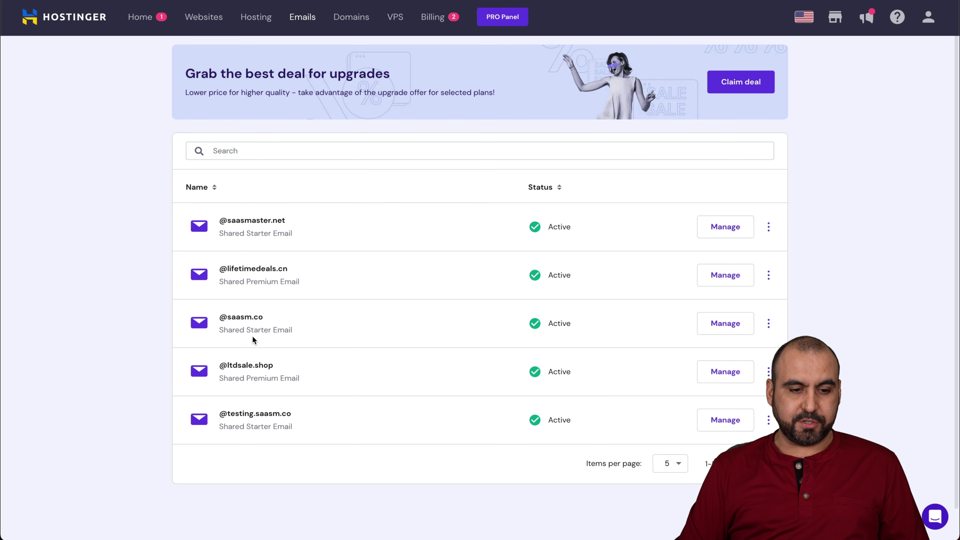
click(771, 463)
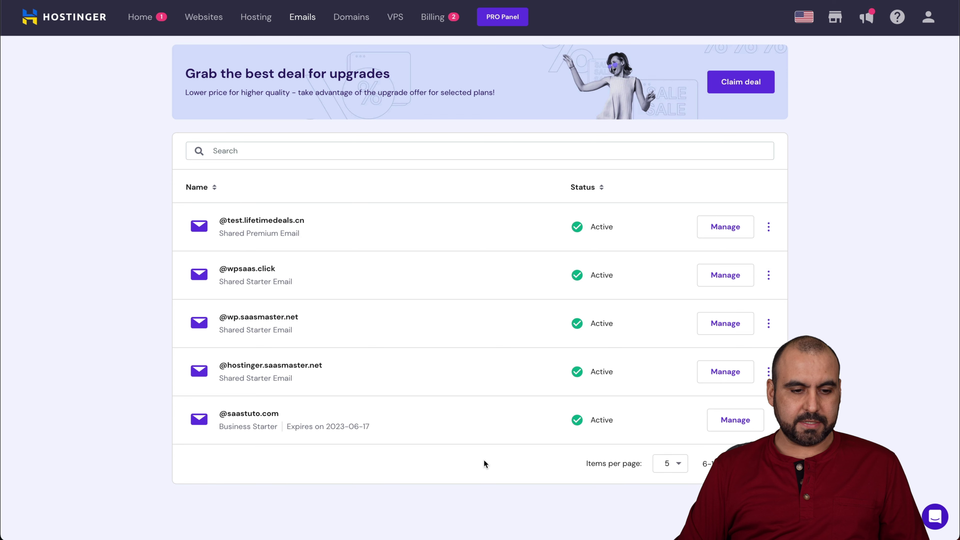
click(735, 420)
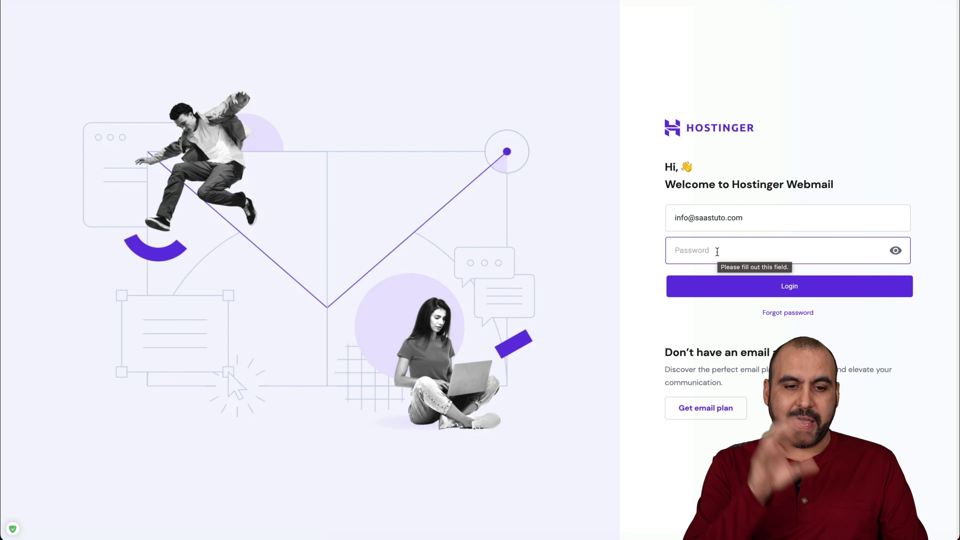
Log in to the saastuto.com webmail with the saved password and decline the save-password offers
click(715, 260)
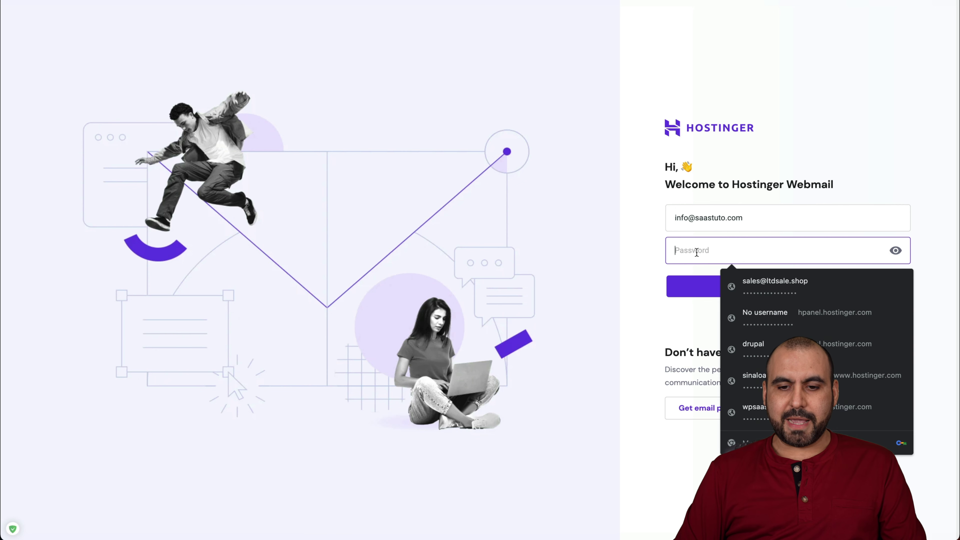
key(ctrl+v)
click(690, 288)
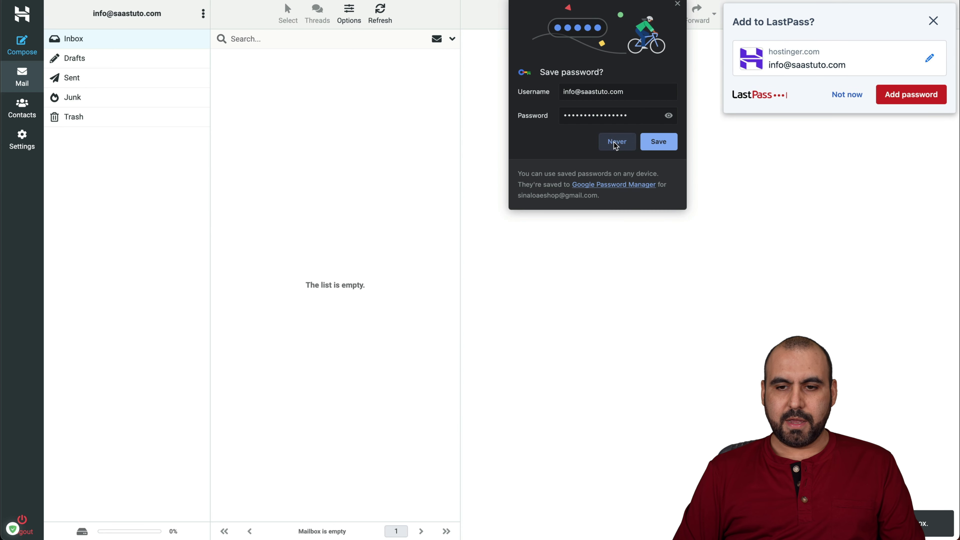
click(617, 143)
click(926, 28)
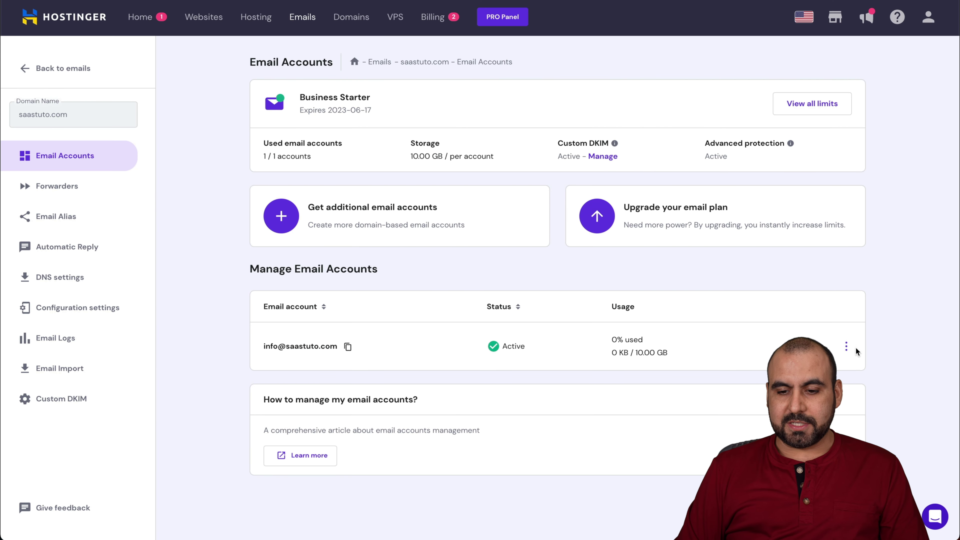
click(846, 347)
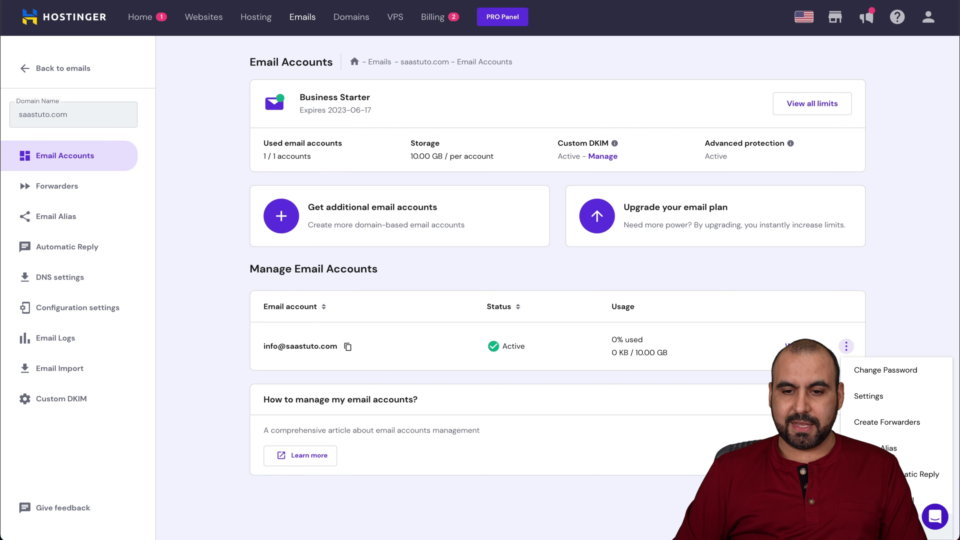
drag(605, 499, 216, 257)
key(super+j)
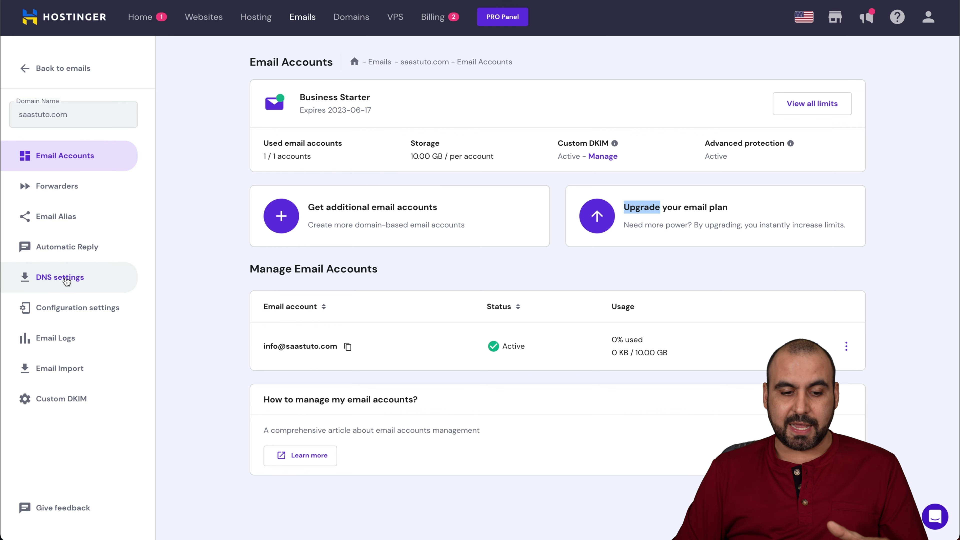
click(66, 281)
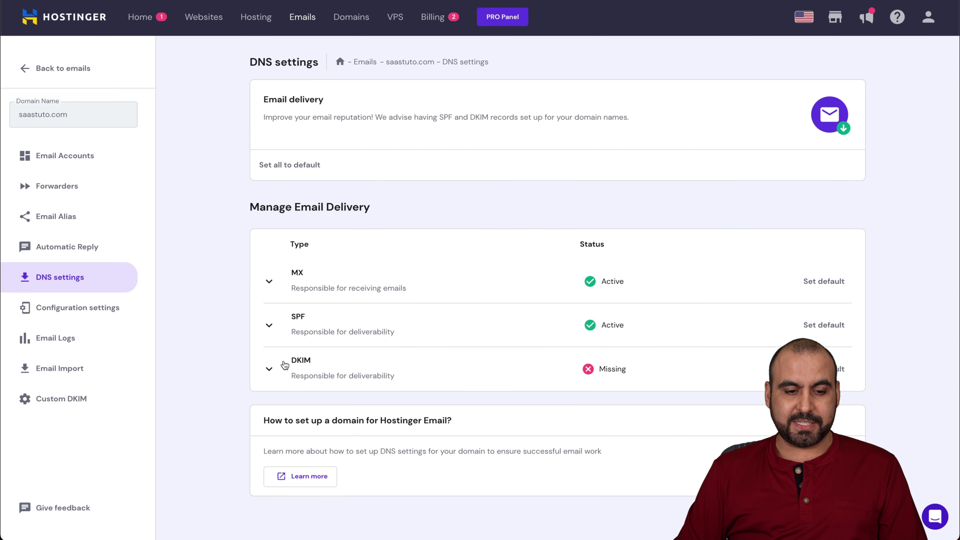
click(271, 369)
scroll(427, 404, down, 3)
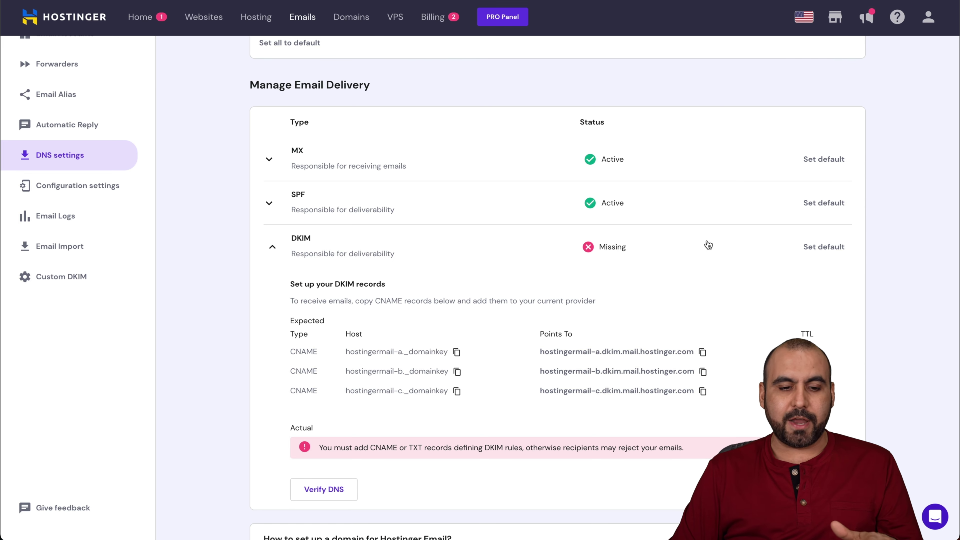
scroll(665, 242, up, 4)
click(56, 155)
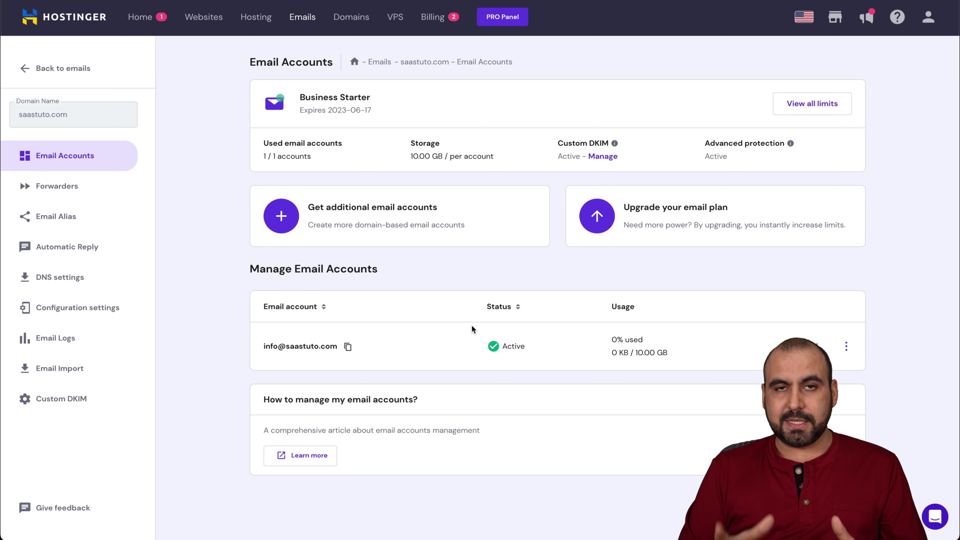